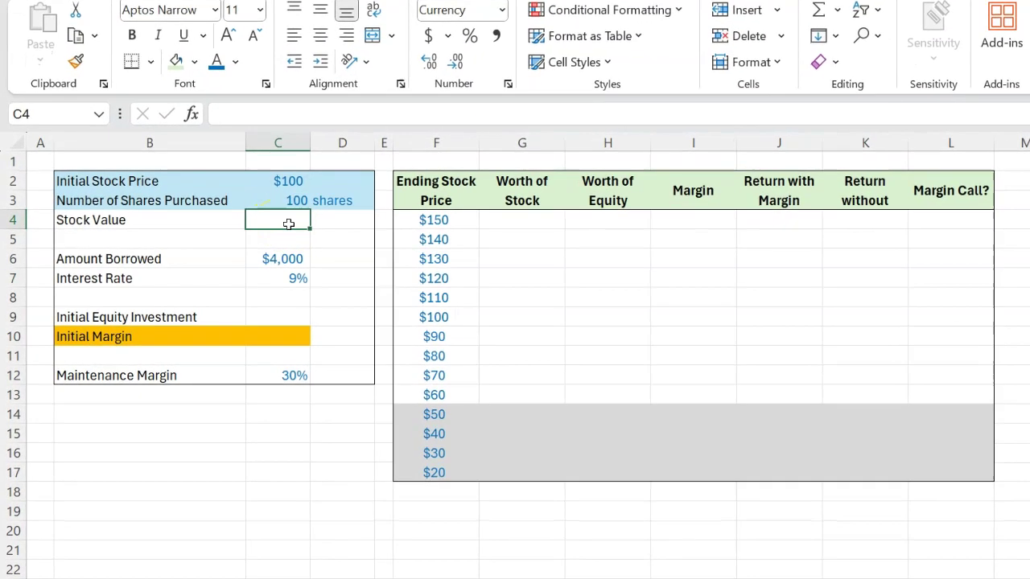
Step: Enter =C2*C3 in C4 so Stock Value shows $10,000 for the 100 shares
{"action": "left_click", "coordinate": [285, 181]}
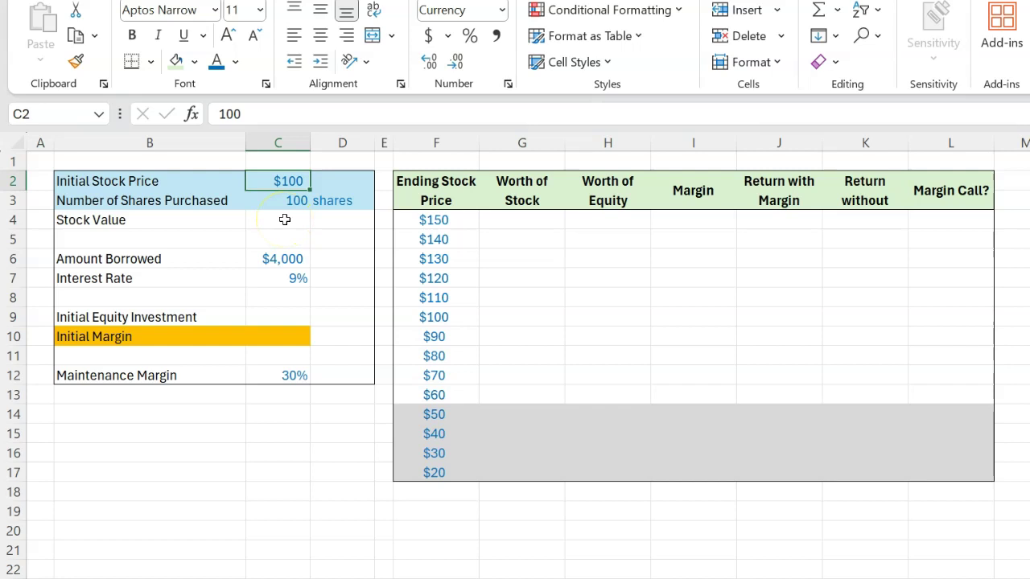
{"action": "left_click", "coordinate": [285, 219]}
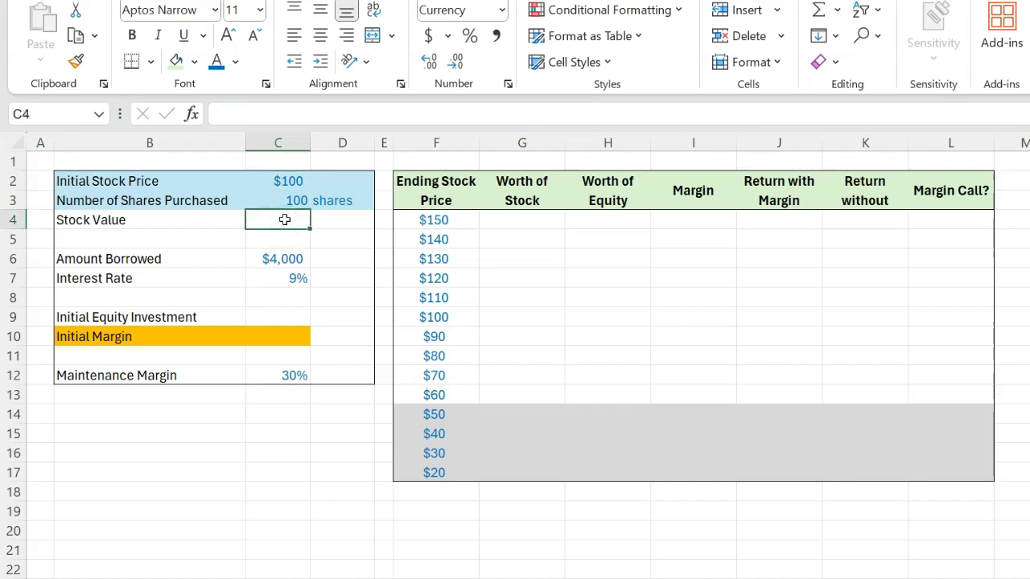
{"action": "type", "text": "="}
{"action": "key", "text": "Up"}
{"action": "key", "text": "Up"}
{"action": "type", "text": "*"}
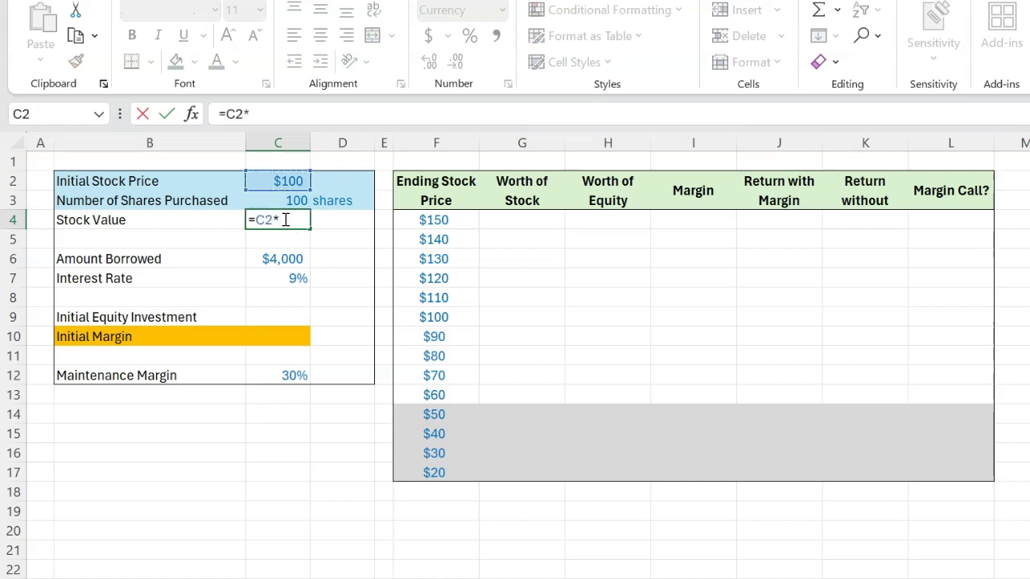
{"action": "key", "text": "Up"}
{"action": "key", "text": "Return"}
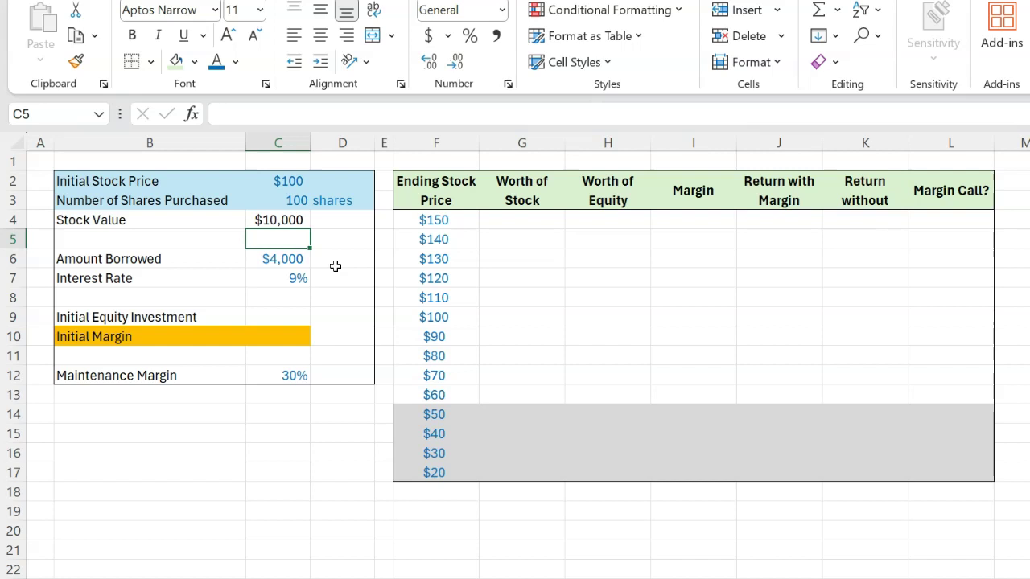
{"action": "key", "text": "Down"}
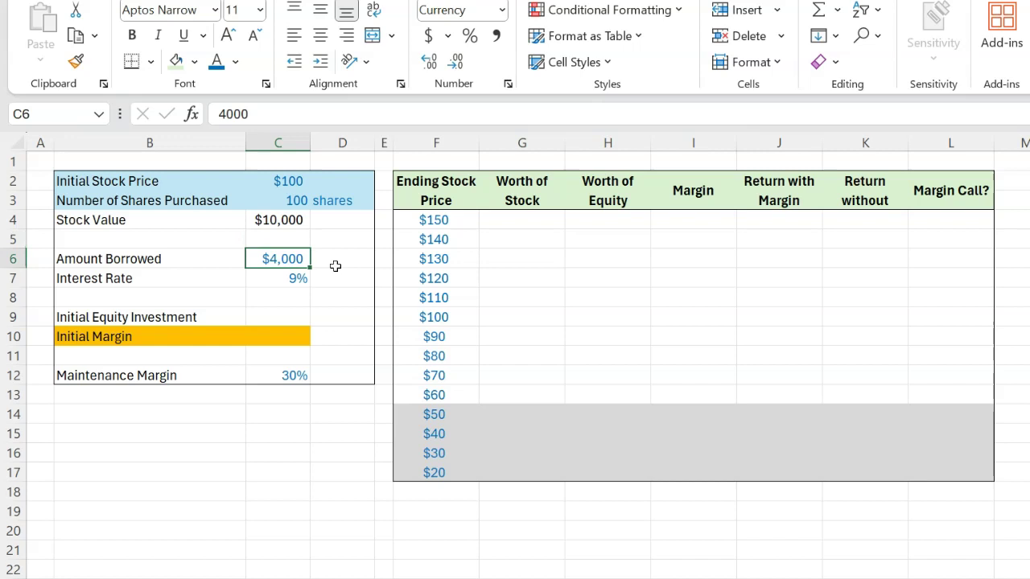
{"action": "key", "text": "Down"}
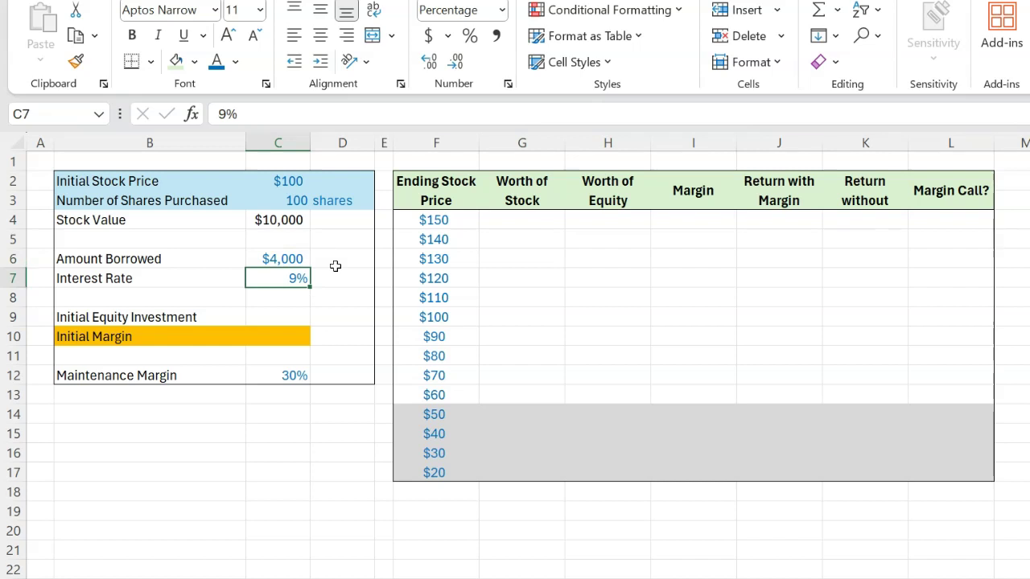
Step: Enter =C4-C6 in C9 for an Initial Equity Investment of $6,000
{"action": "double_click", "coordinate": [283, 316]}
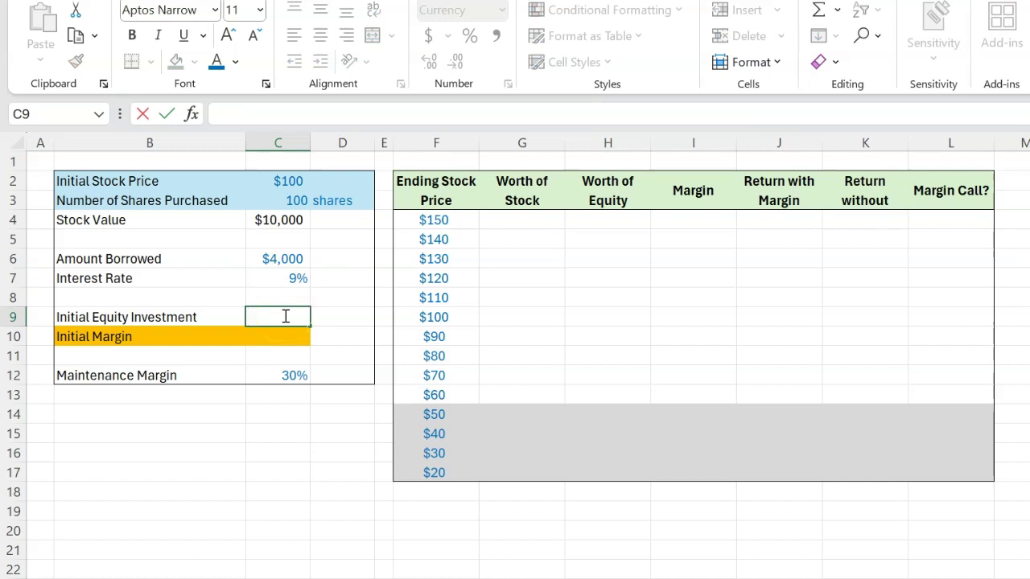
{"action": "type", "text": "="}
{"action": "left_click", "coordinate": [287, 223]}
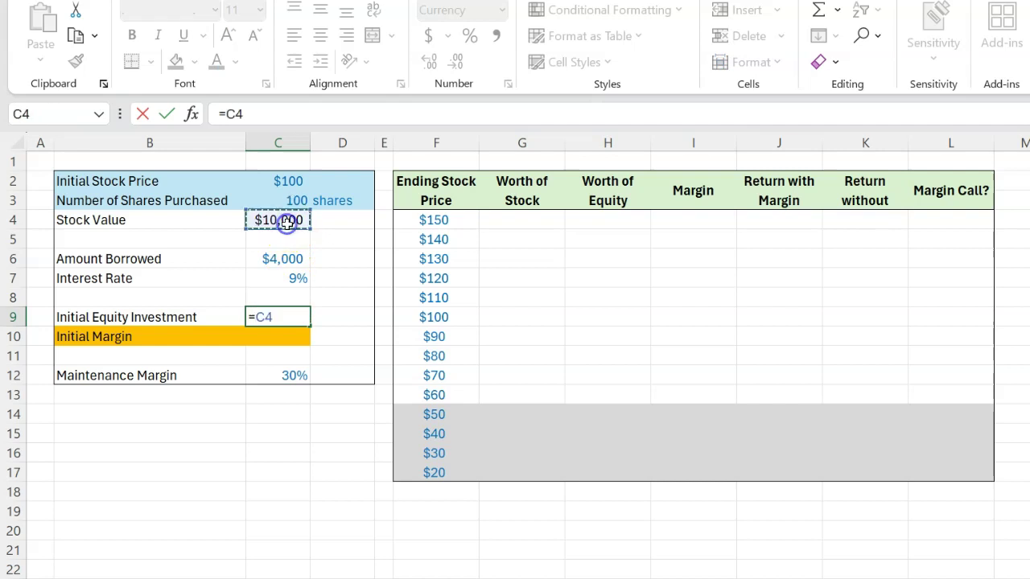
{"action": "type", "text": "-"}
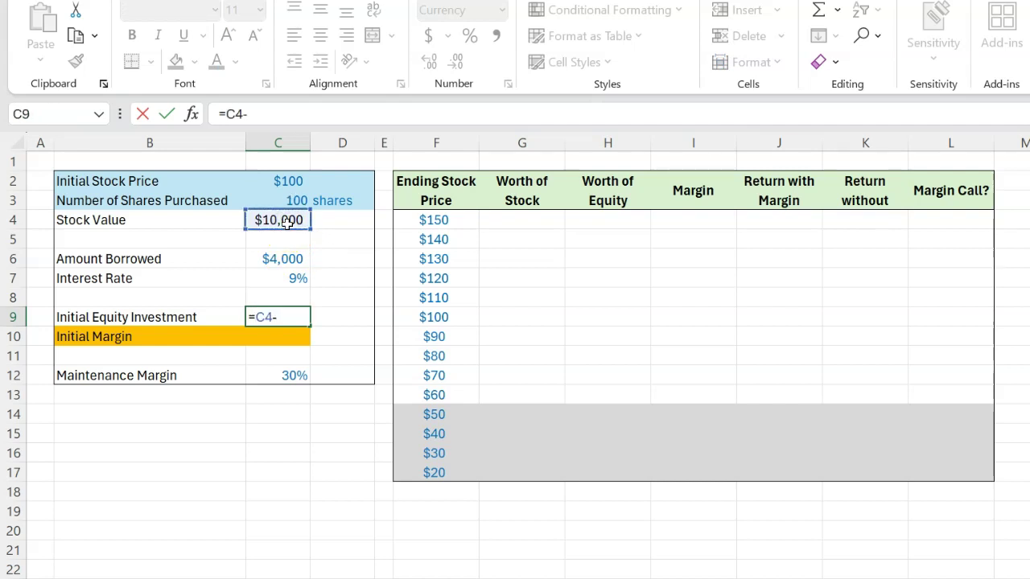
{"action": "left_click", "coordinate": [277, 259]}
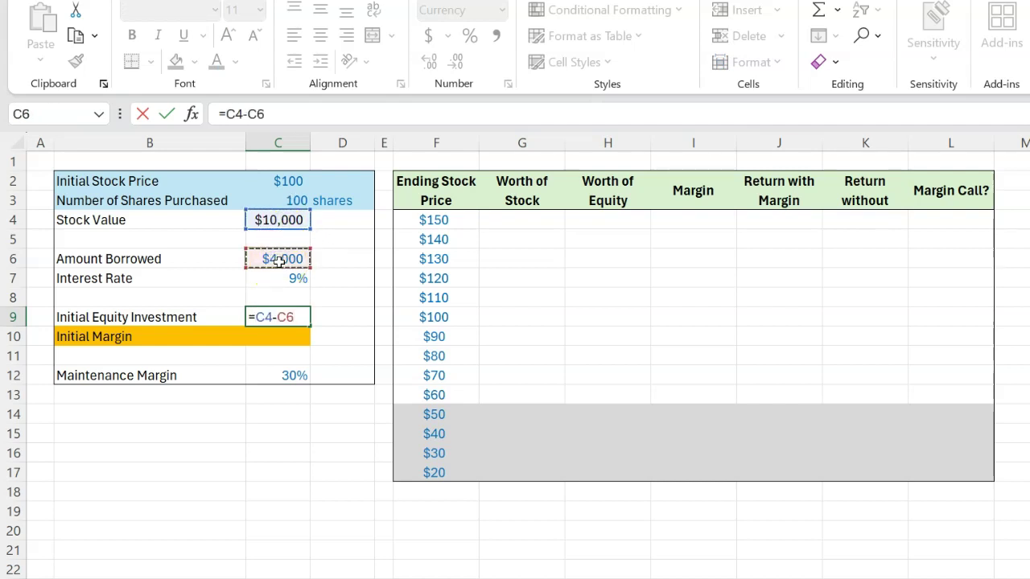
{"action": "key", "text": "Return"}
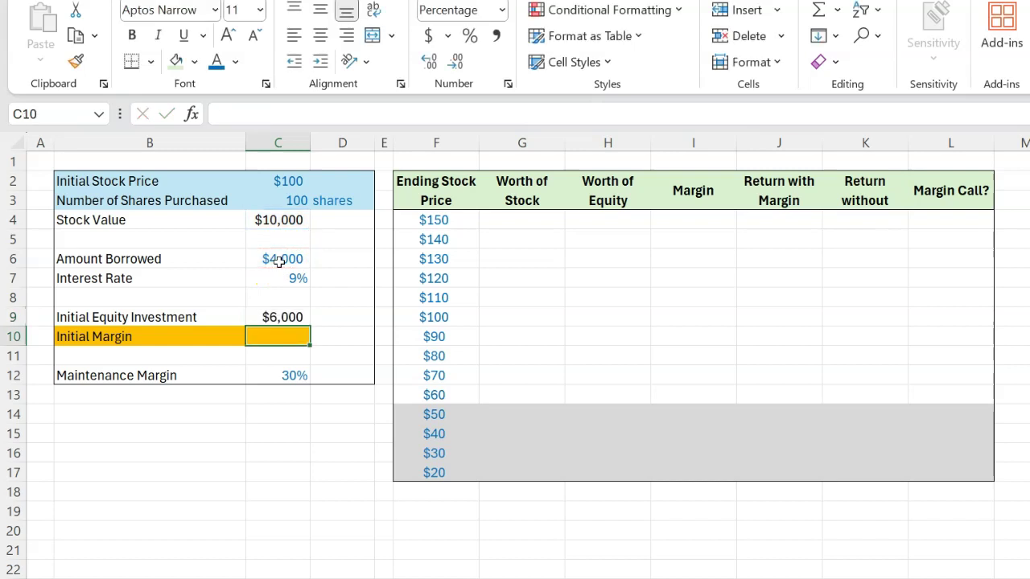
Step: Enter =C9/C4 in C10 for an Initial Margin of 60%
{"action": "type", "text": "="}
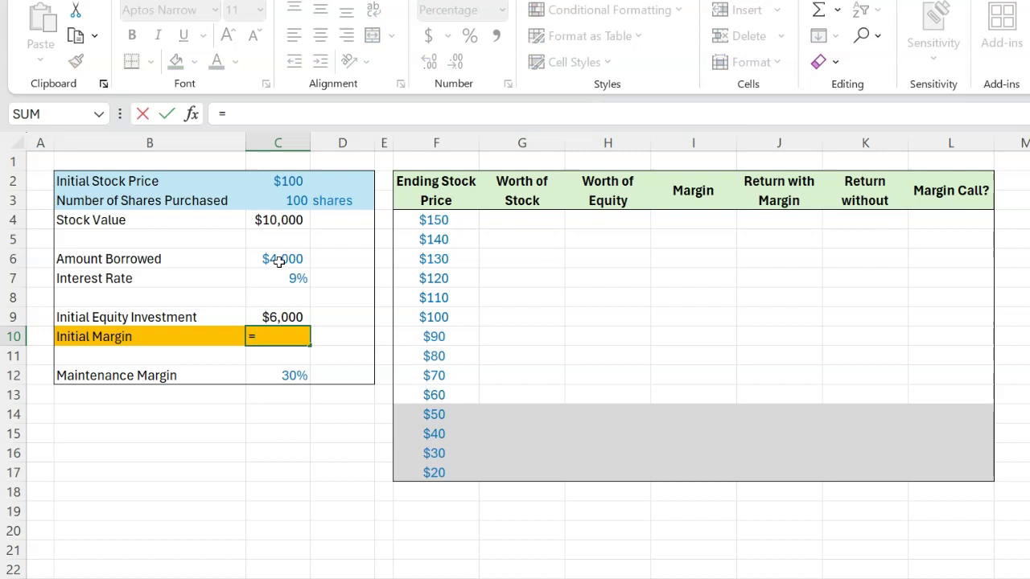
{"action": "key", "text": "Up"}
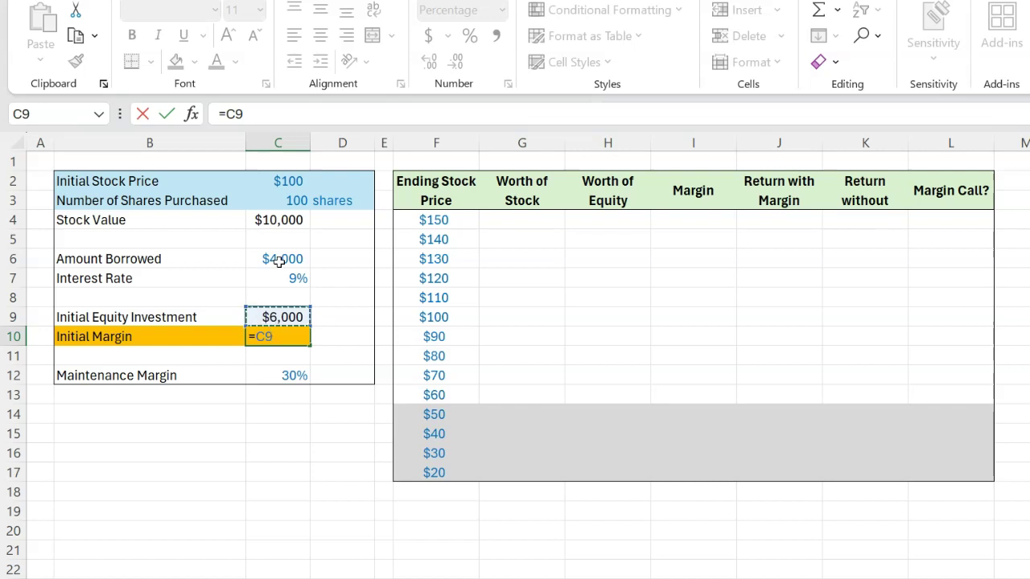
{"action": "type", "text": "/"}
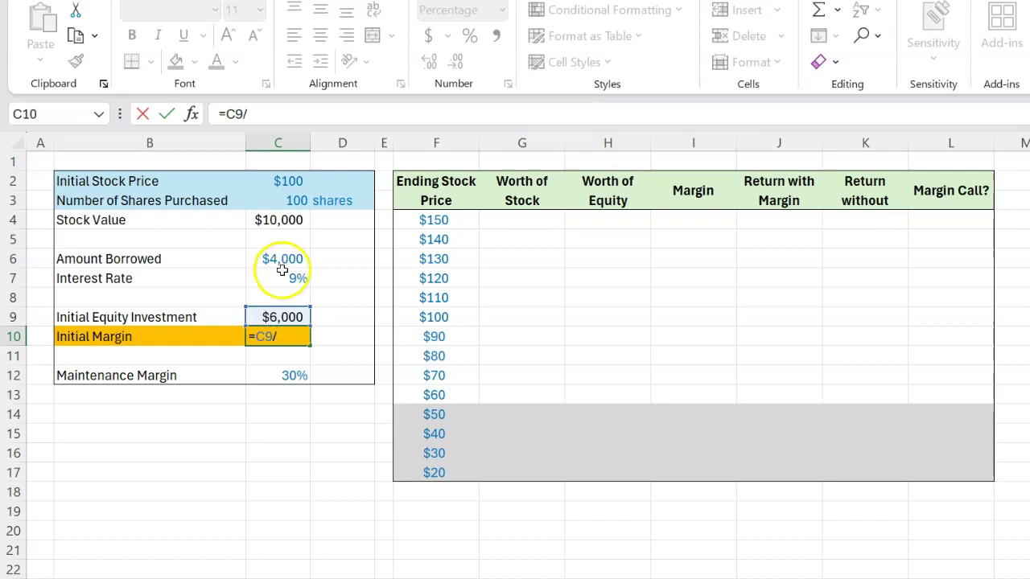
{"action": "left_click", "coordinate": [279, 221]}
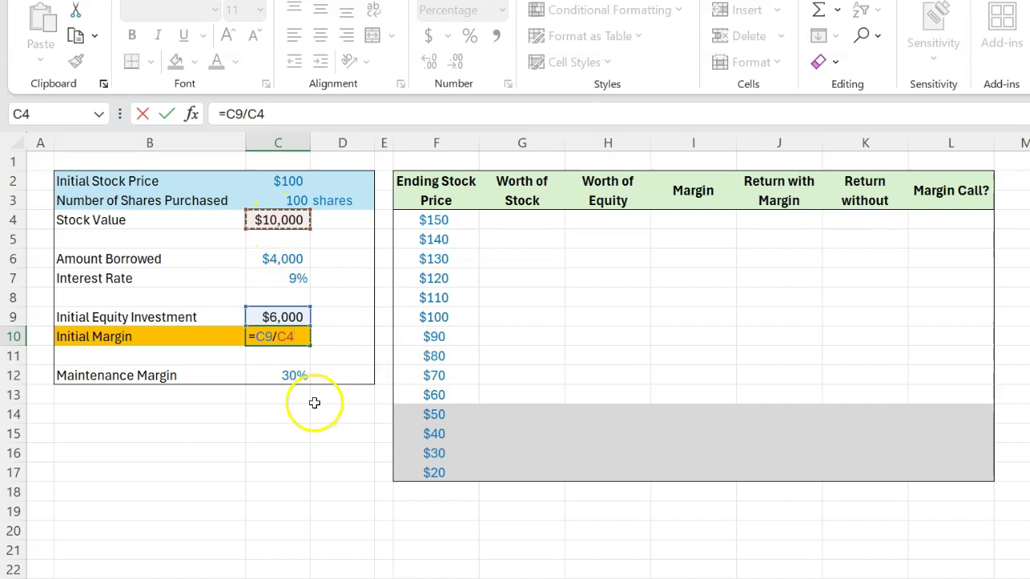
{"action": "key", "text": "Return"}
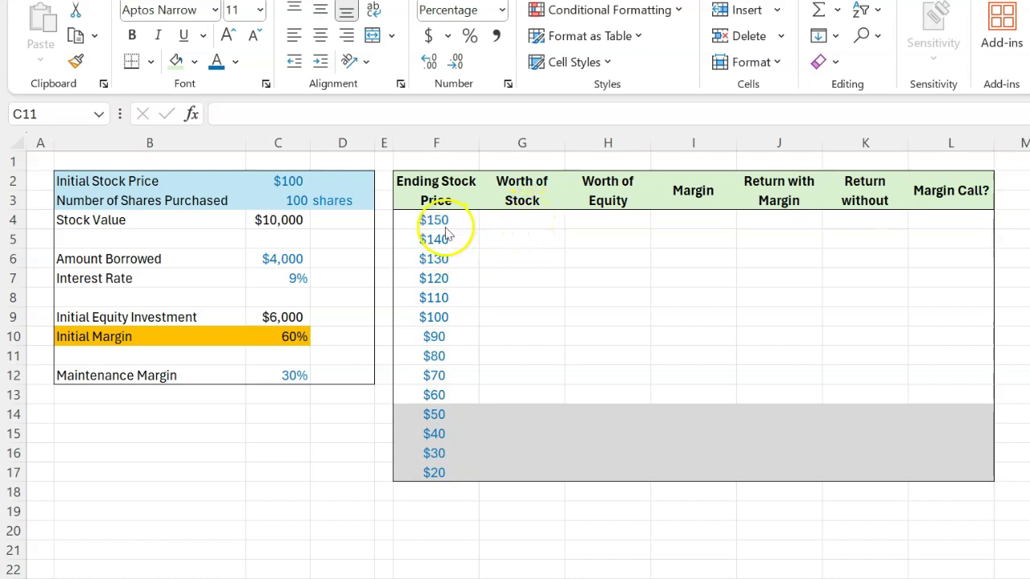
Step: Enter =(F4*$C$3) in G4, giving $15,000 worth of stock at $150
{"action": "left_click", "coordinate": [530, 222]}
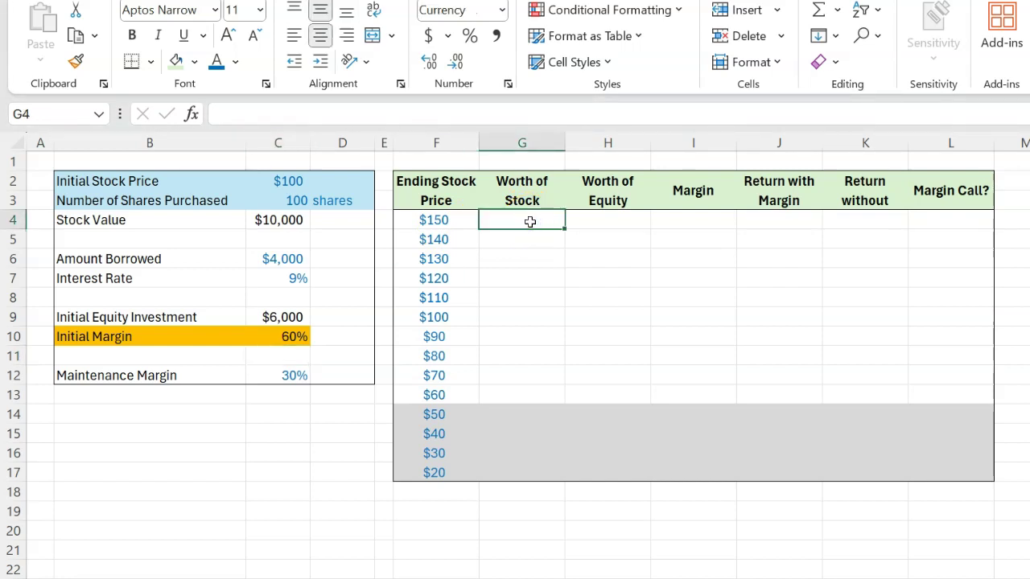
{"action": "type", "text": "=("}
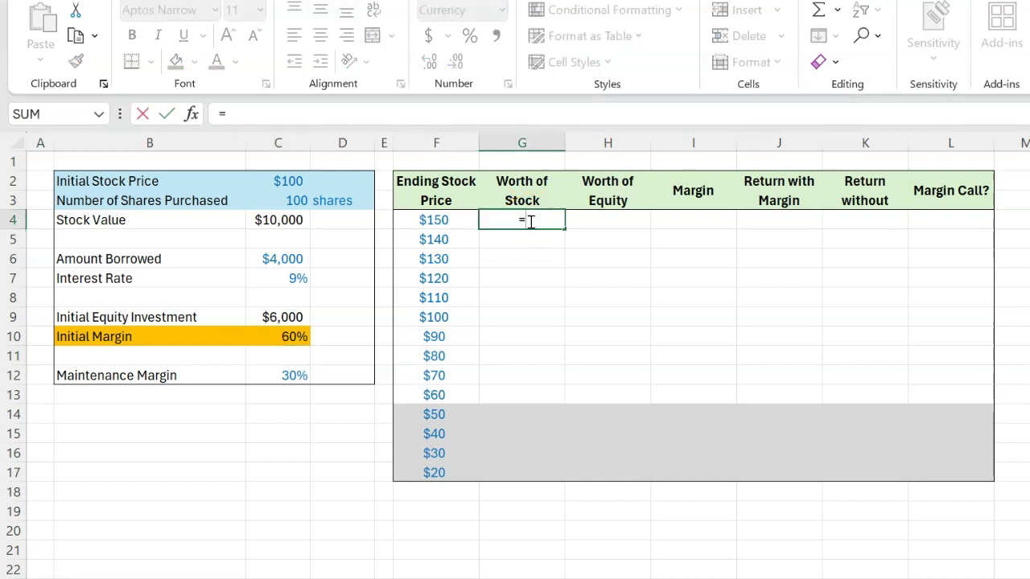
{"action": "left_click", "coordinate": [442, 219]}
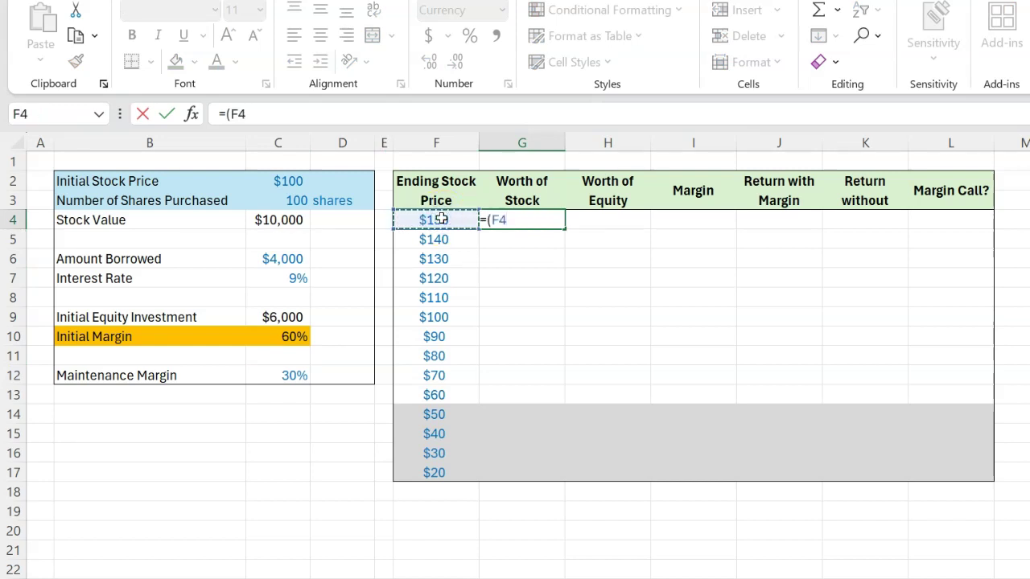
{"action": "type", "text": "*"}
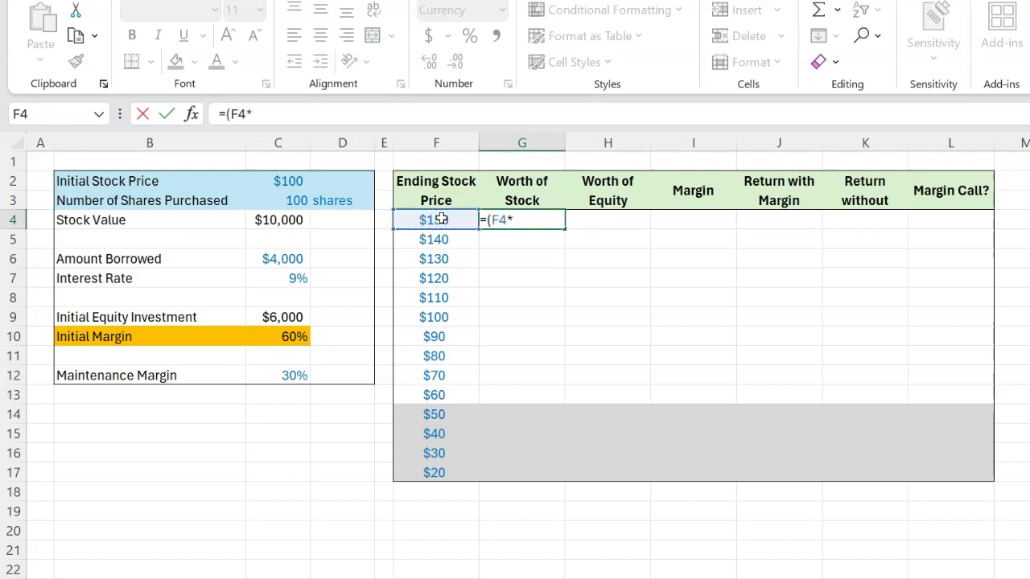
{"action": "left_click", "coordinate": [288, 201]}
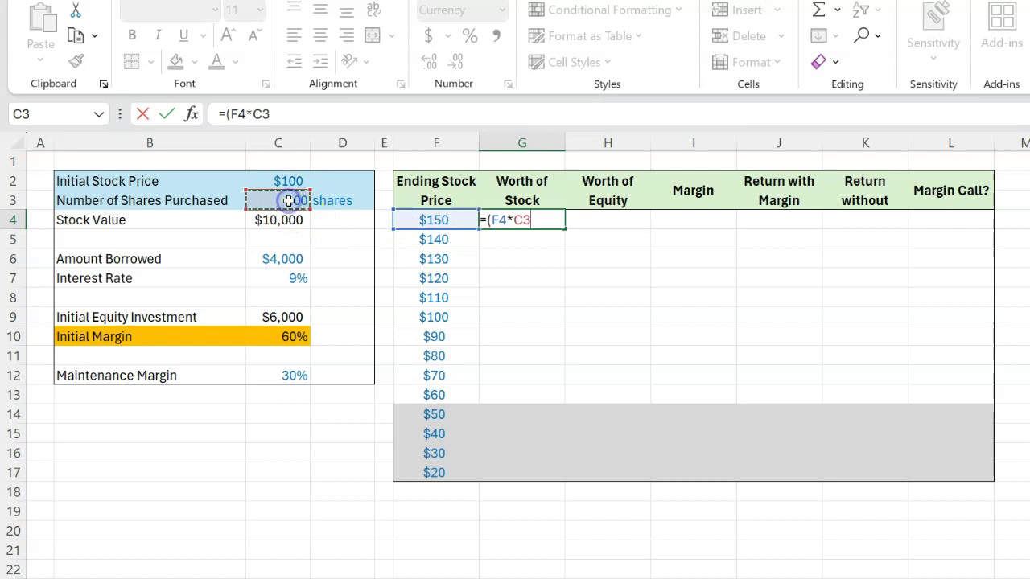
{"action": "key", "text": "F4"}
{"action": "type", "text": ")"}
{"action": "key", "text": "Return"}
Step: Copy the Worth of Stock formula down to G17, ending at $2,000
{"action": "key", "text": "Up"}
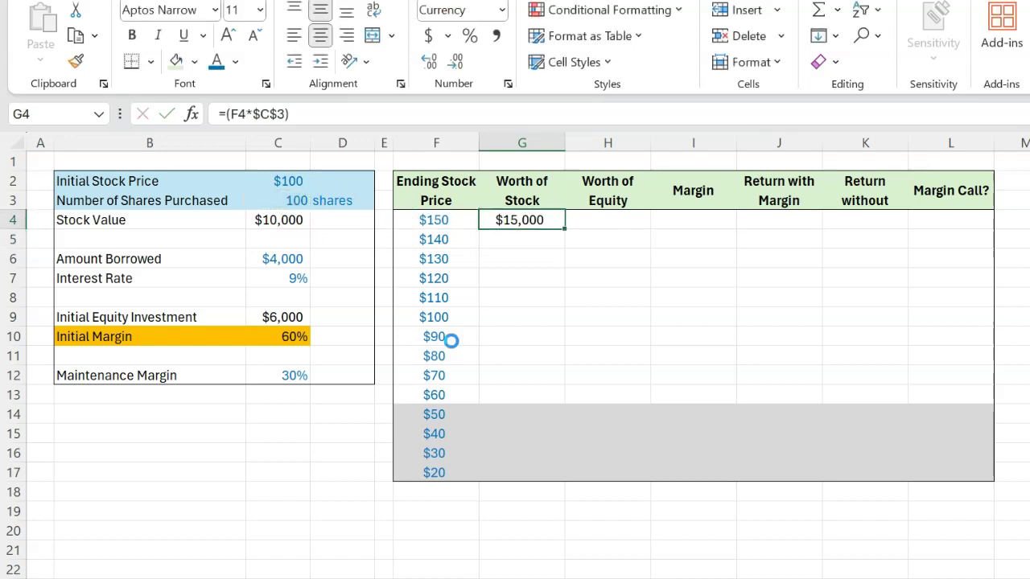
{"action": "key", "text": "ctrl+c"}
{"action": "key", "text": "shift+Down"}
{"action": "key", "text": "shift+Down"}
{"action": "key", "text": "shift+Down"}
{"action": "key", "text": "shift+Down"}
{"action": "key", "text": "shift+Down"}
{"action": "key", "text": "shift+Down"}
{"action": "key", "text": "shift+Down"}
{"action": "key", "text": "shift+Down"}
{"action": "key", "text": "shift+Down"}
{"action": "key", "text": "shift+Down"}
{"action": "key", "text": "shift+Down"}
{"action": "key", "text": "shift+Down"}
{"action": "key", "text": "shift+Down"}
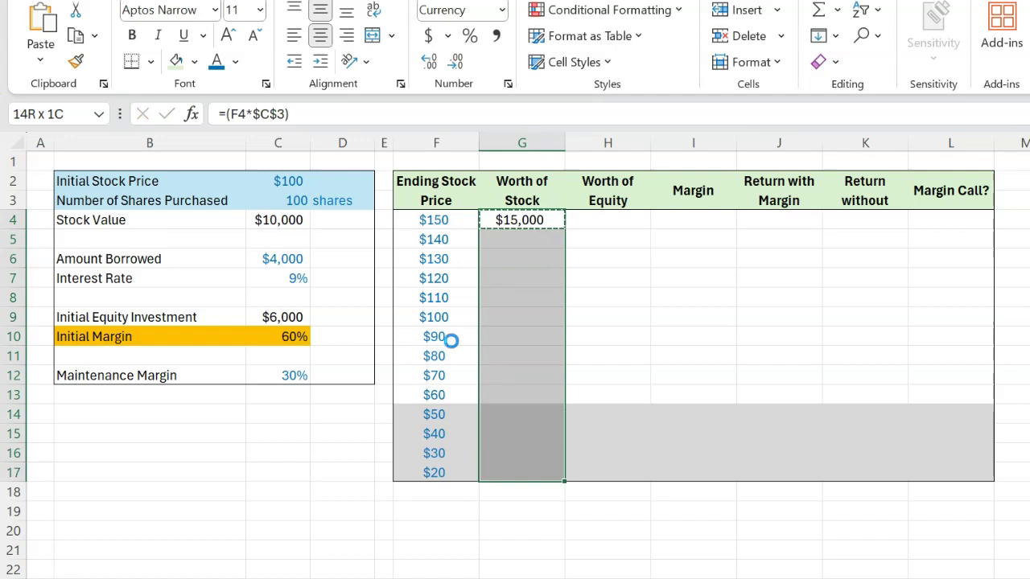
{"action": "key", "text": "ctrl+v"}
{"action": "left_click", "coordinate": [625, 342]}
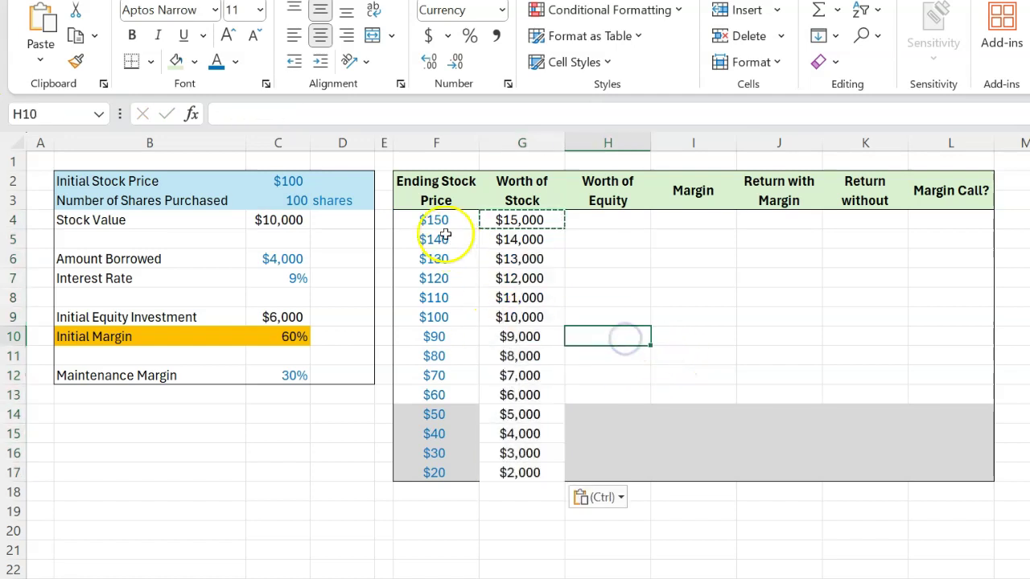
{"action": "key", "text": "Escape"}
{"action": "left_click", "coordinate": [610, 221]}
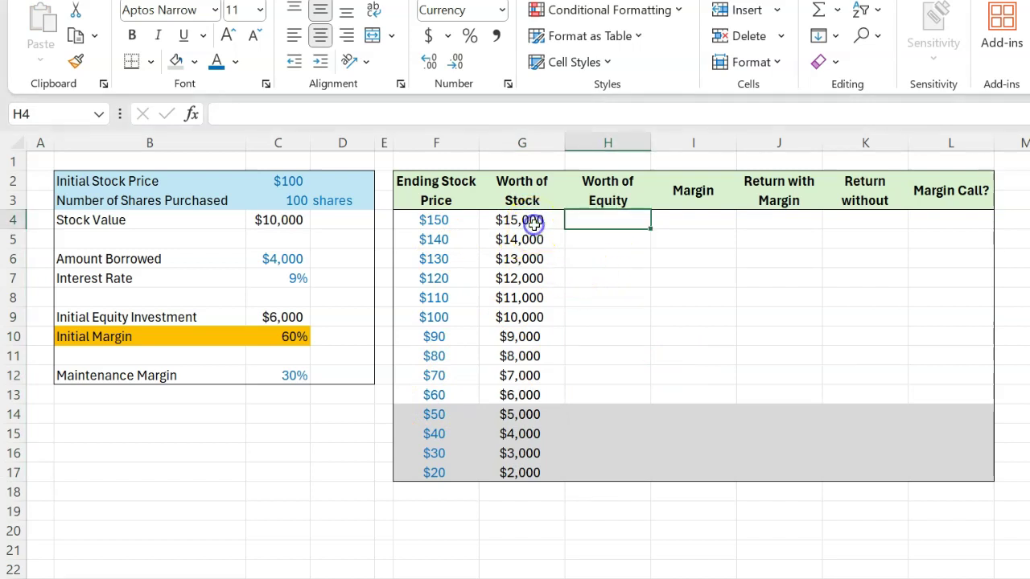
{"action": "left_click", "coordinate": [535, 225]}
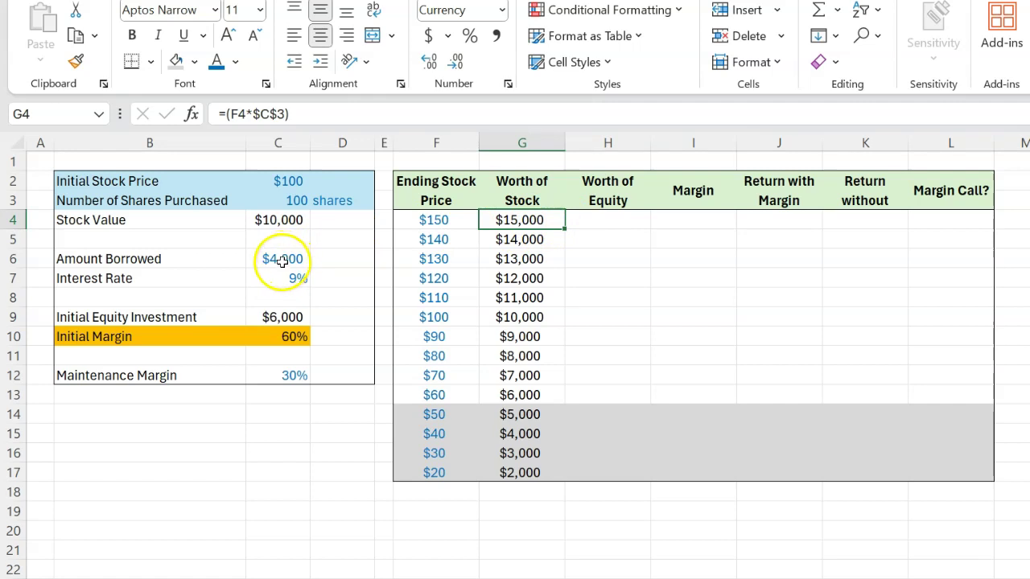
Step: Enter =(G4-$C$6) in H4 so Worth of Equity runs from $11,000 to ($2,000)
{"action": "left_click", "coordinate": [604, 219]}
{"action": "type", "text": "=("}
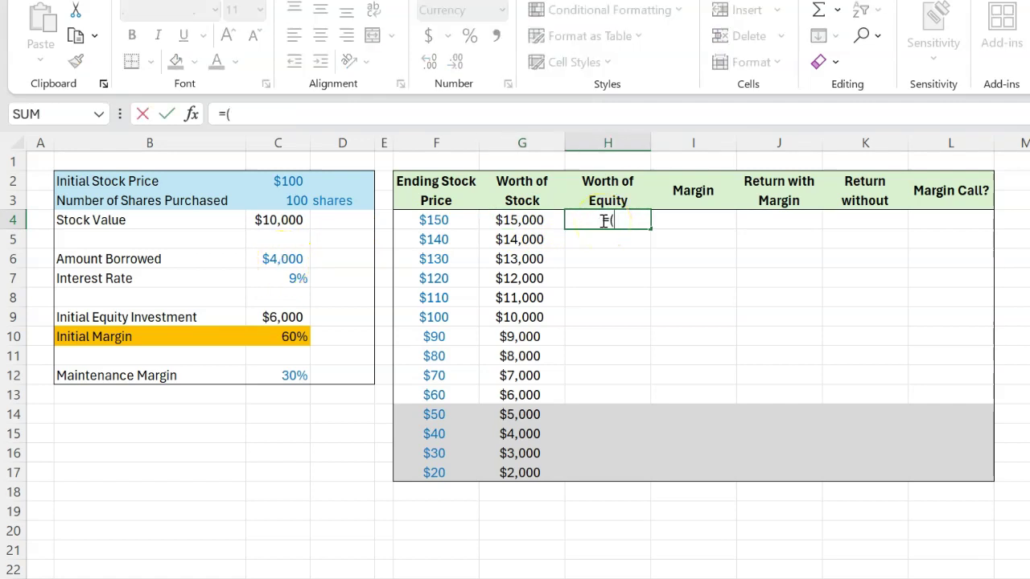
{"action": "left_click", "coordinate": [537, 220]}
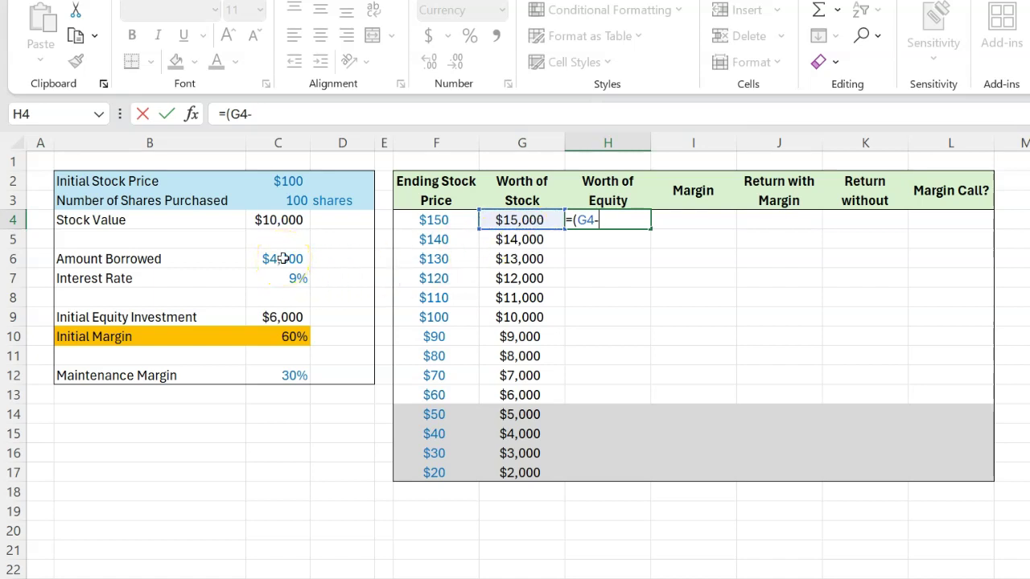
{"action": "left_click", "coordinate": [283, 259]}
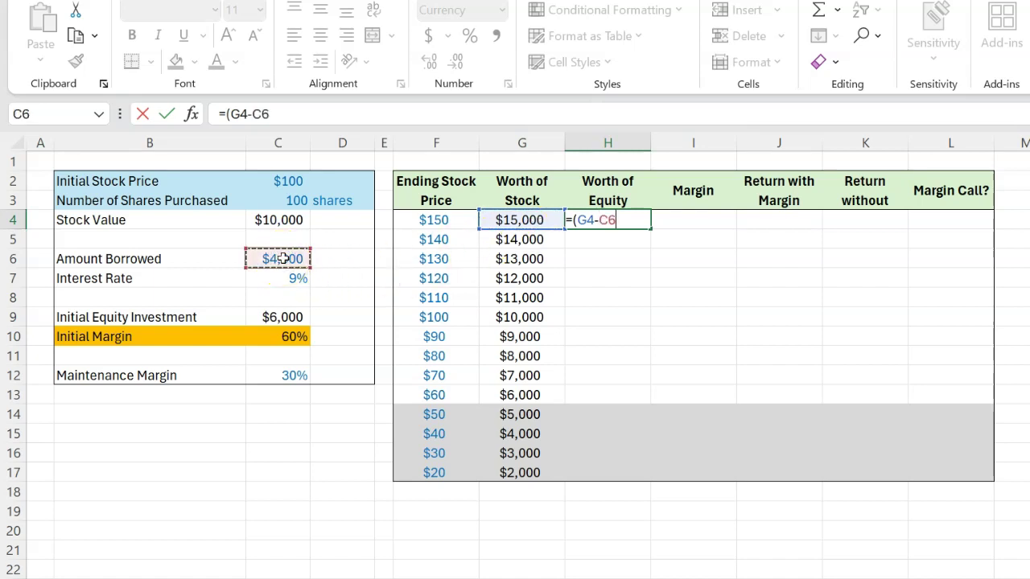
{"action": "key", "text": "F4"}
{"action": "type", "text": ")"}
{"action": "key", "text": "Return"}
{"action": "key", "text": "Up"}
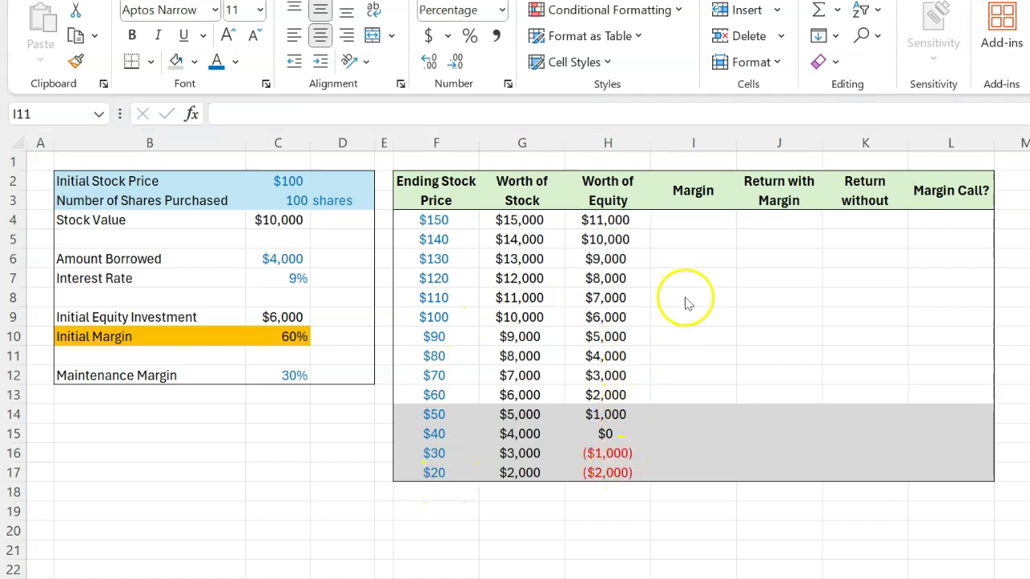
{"action": "left_click", "coordinate": [681, 218]}
{"action": "left_click", "coordinate": [681, 218]}
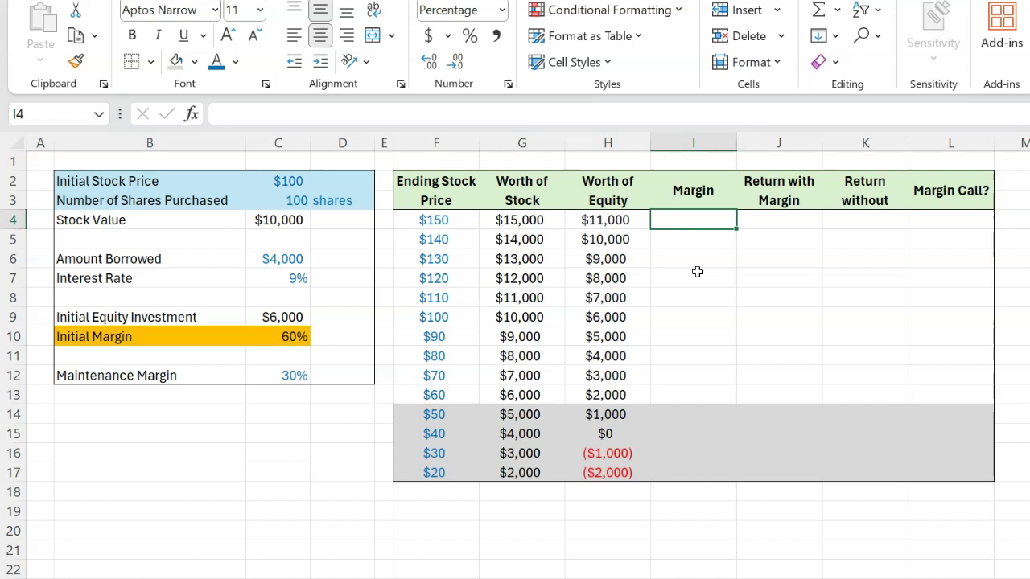
Step: Enter =H4/G4 in I4, giving Margin values from 73.33% down to -100.00%
{"action": "type", "text": "="}
{"action": "key", "text": "Left"}
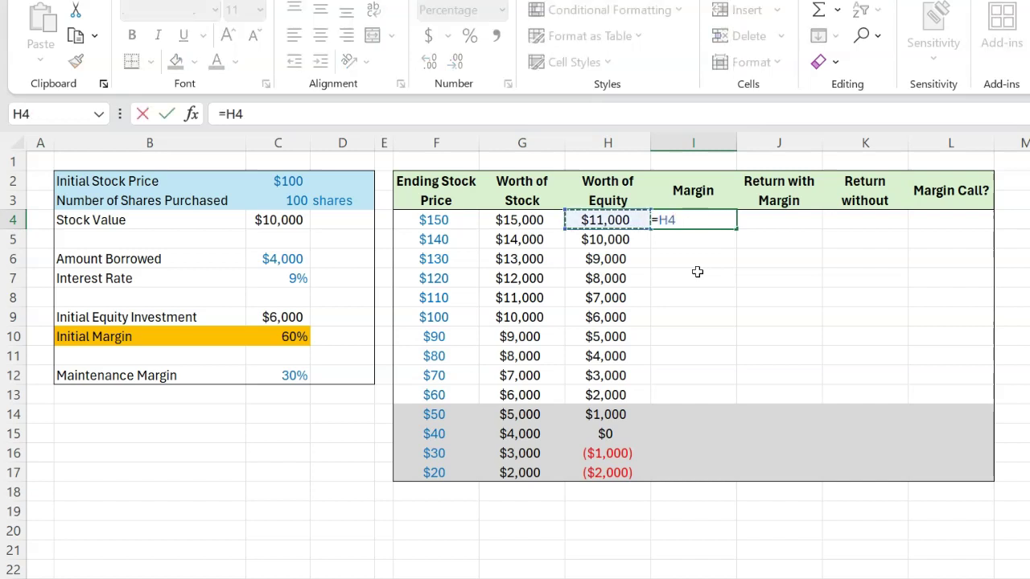
{"action": "type", "text": "/"}
{"action": "left_click", "coordinate": [533, 222]}
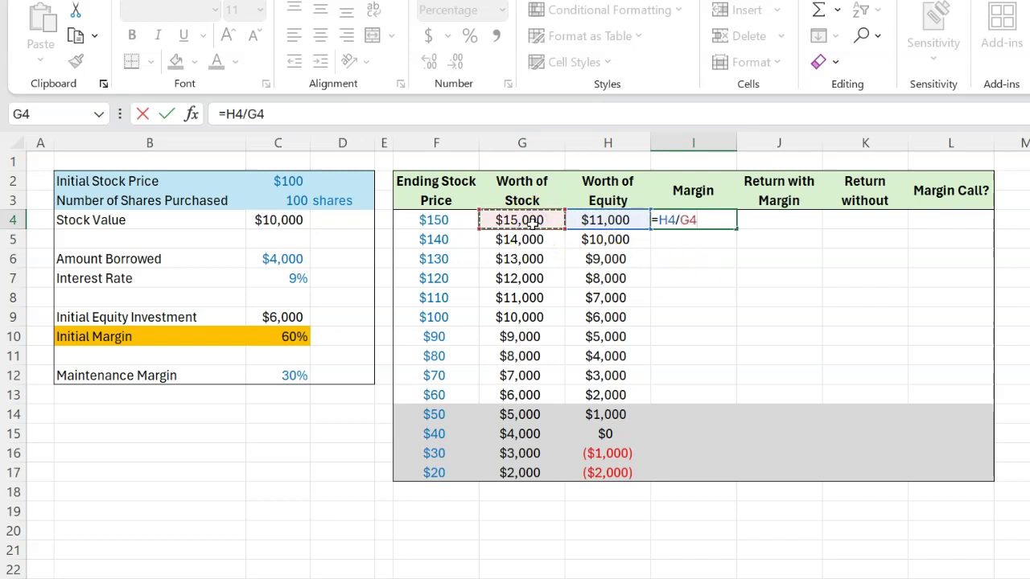
{"action": "key", "text": "Return"}
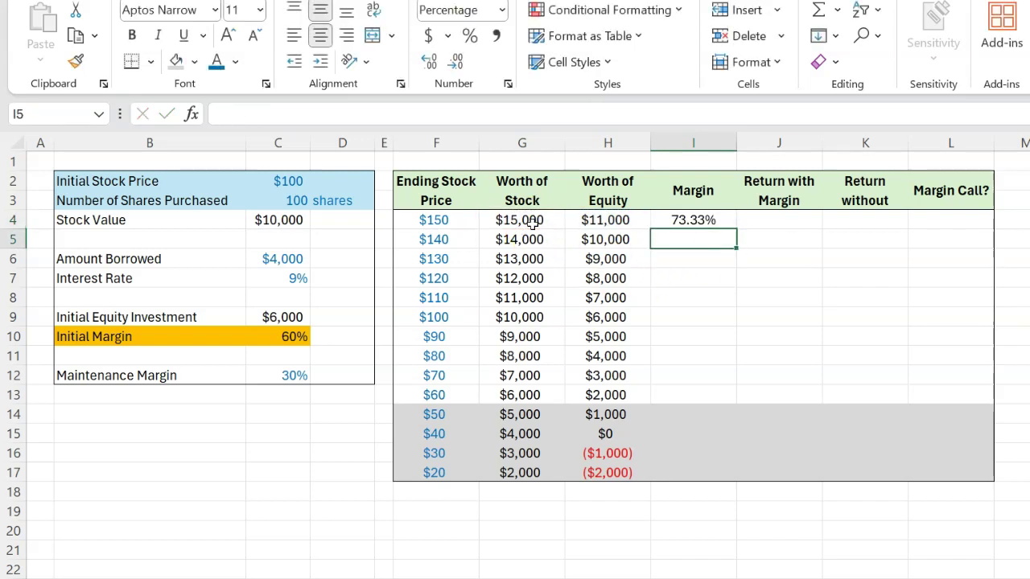
{"action": "left_click", "coordinate": [720, 234]}
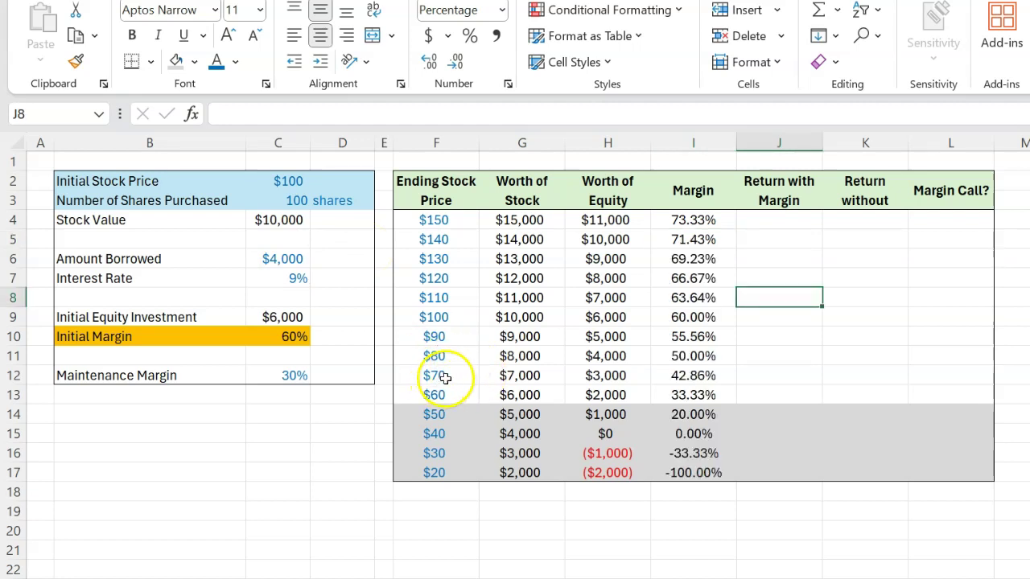
Step: Review the Margin Call? flags: No for $150 through $60, Yes from $50 to $20
{"action": "left_click", "coordinate": [445, 378]}
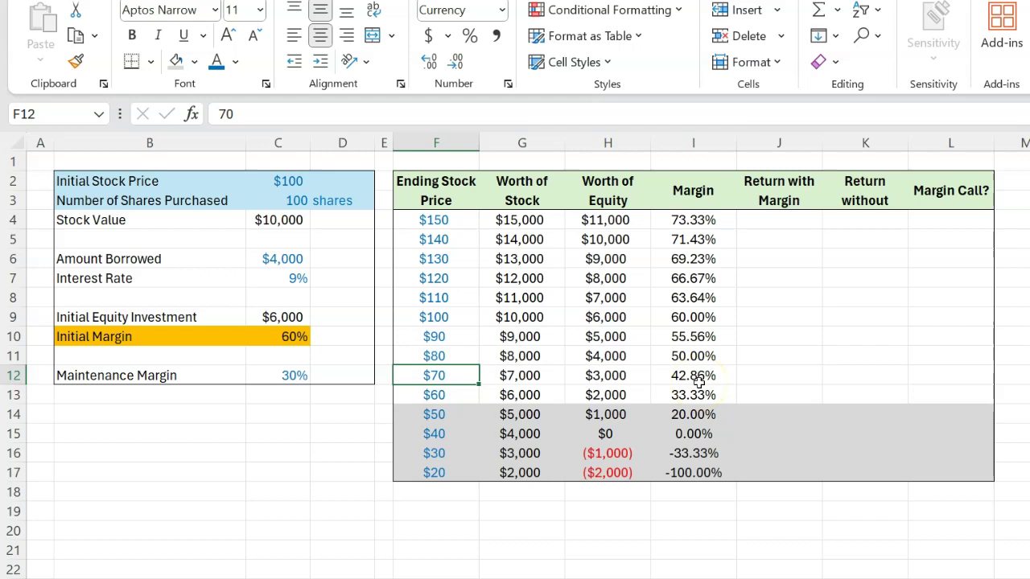
{"action": "left_click", "coordinate": [434, 398]}
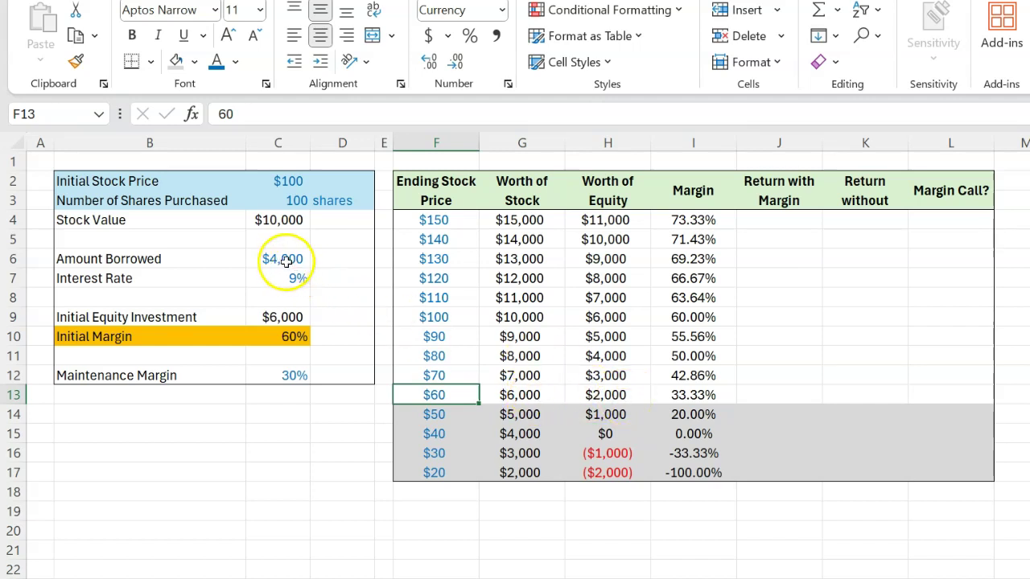
{"action": "left_click", "coordinate": [435, 414]}
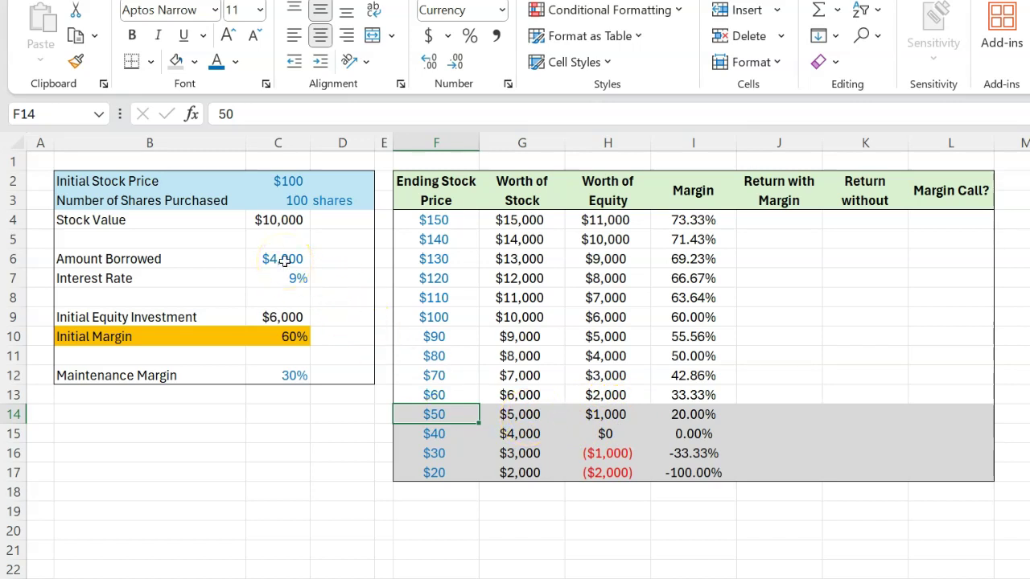
{"action": "left_click_drag", "start_coordinate": [951, 220], "coordinate": [949, 481]}
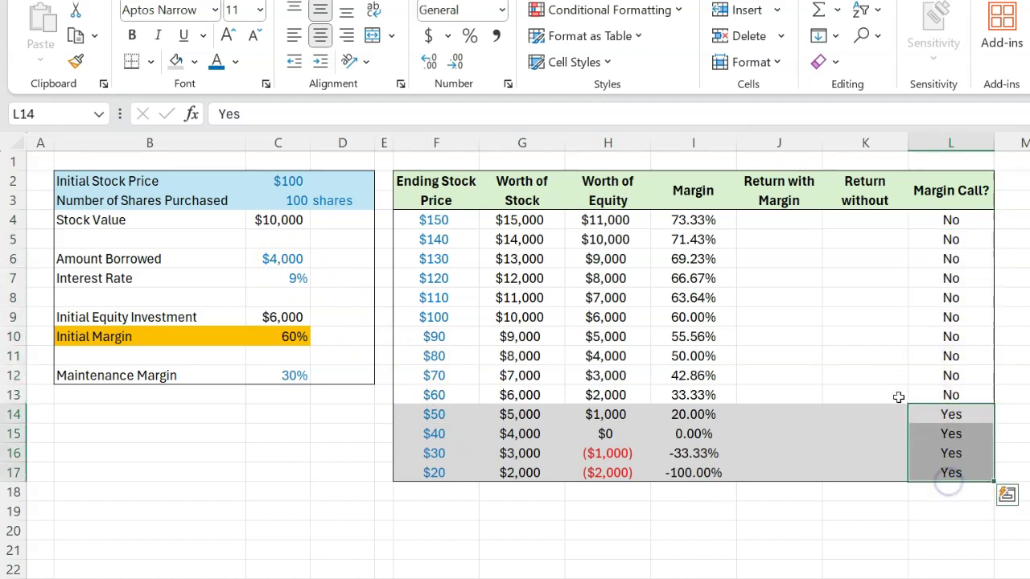
{"action": "left_click", "coordinate": [776, 224]}
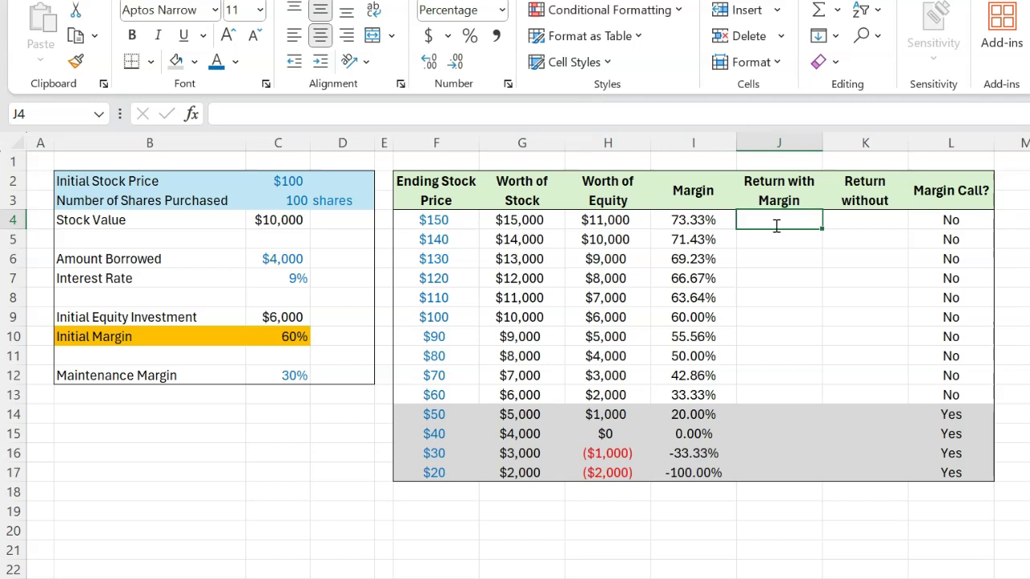
Step: In J4, build the numerator H4-$C$9-($C$7*$C$6): equity less investment and interest
{"action": "type", "text": "="}
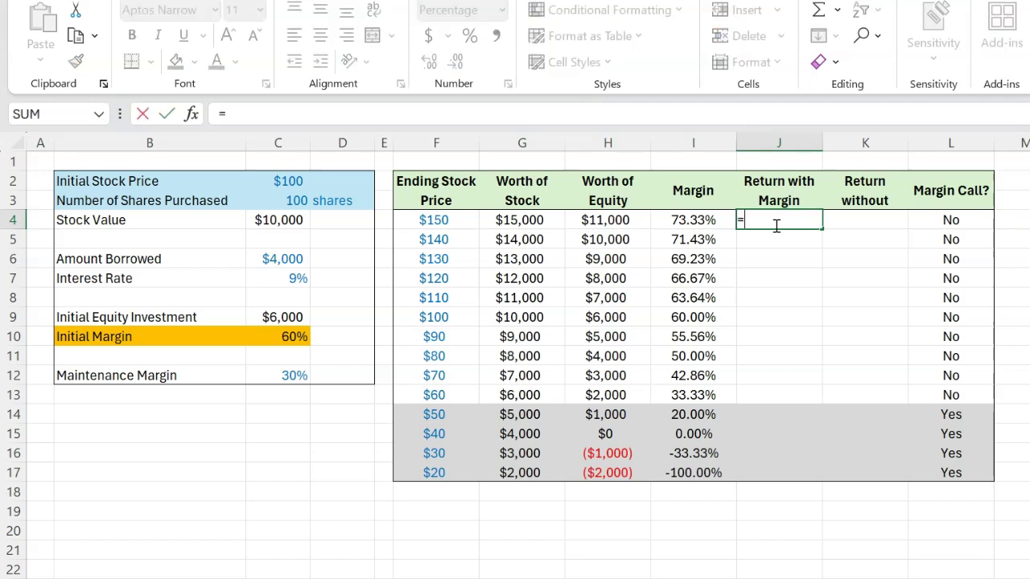
{"action": "type", "text": "("}
{"action": "left_click", "coordinate": [605, 222]}
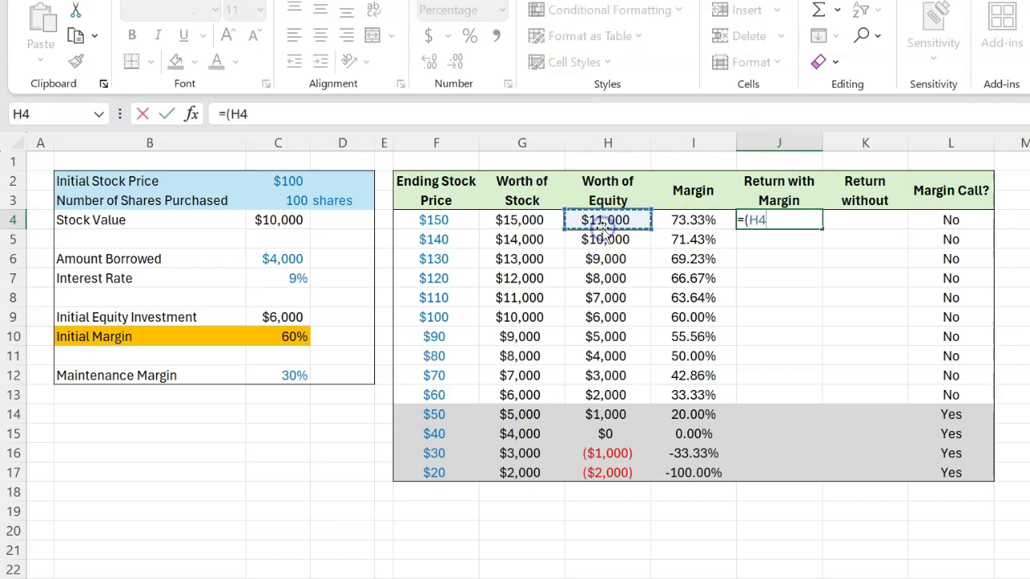
{"action": "type", "text": "-"}
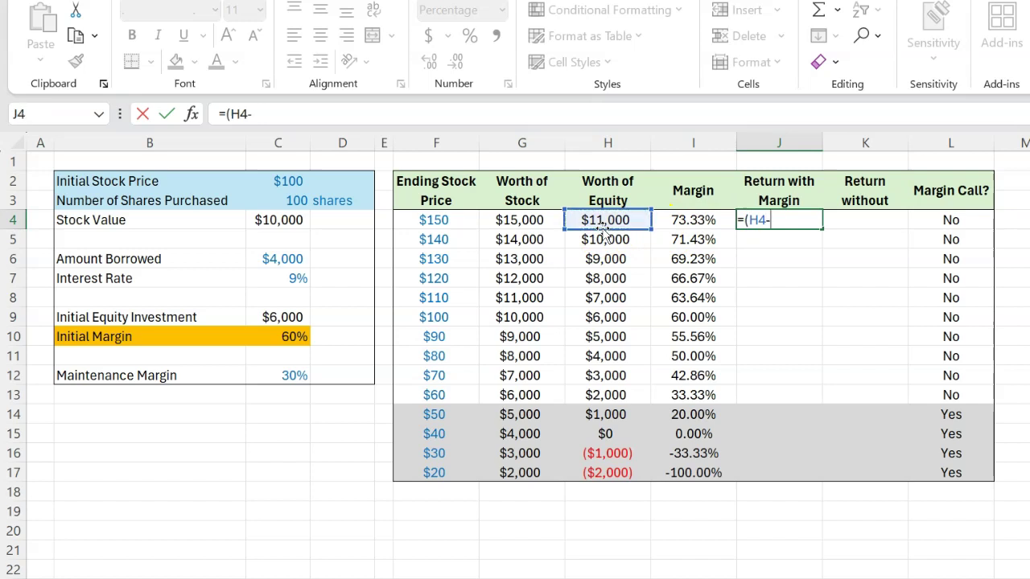
{"action": "left_click", "coordinate": [282, 317]}
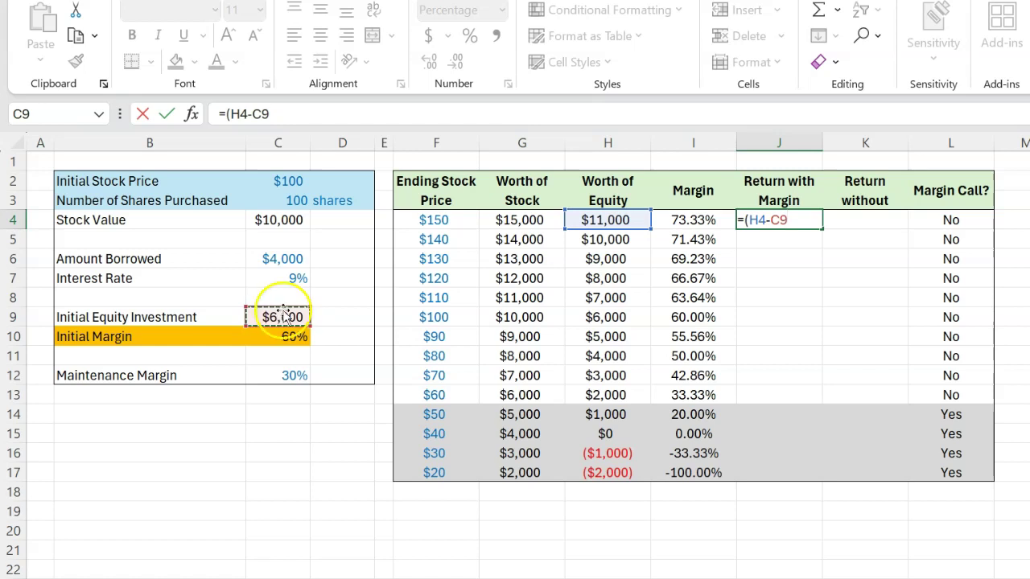
{"action": "left_click", "coordinate": [287, 311]}
{"action": "type", "text": "-"}
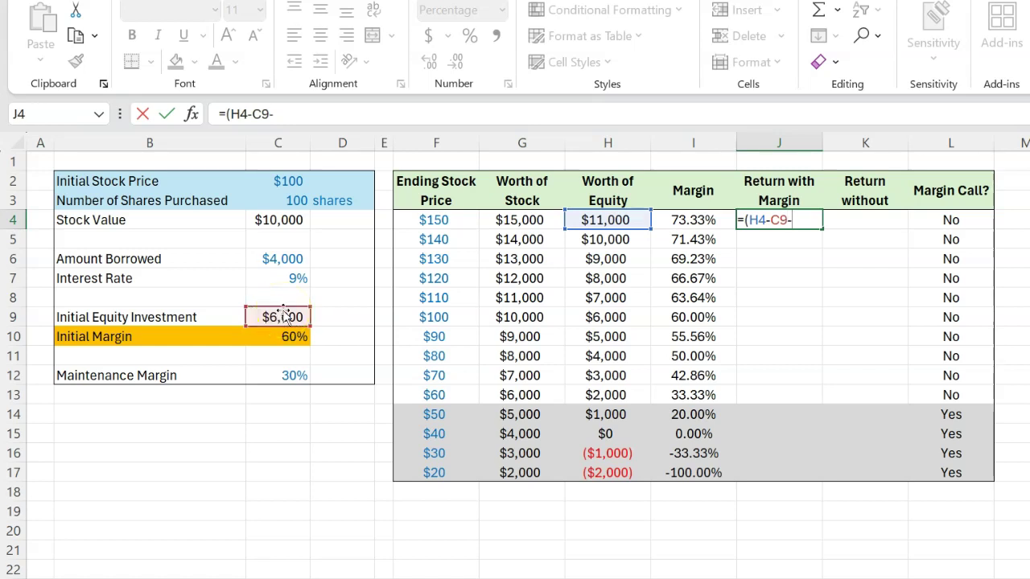
{"action": "type", "text": "("}
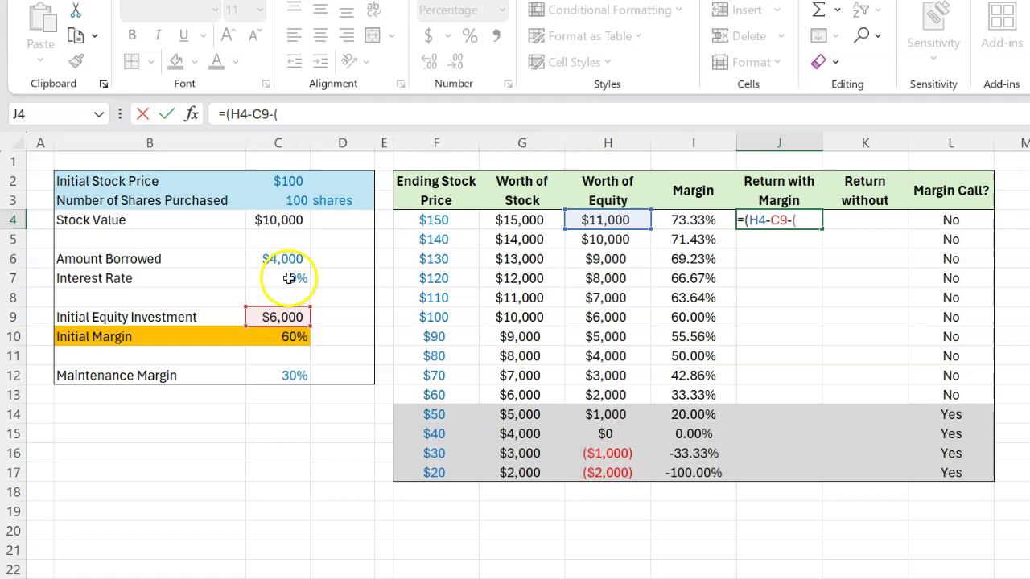
{"action": "left_click", "coordinate": [289, 279]}
{"action": "key", "text": "F4"}
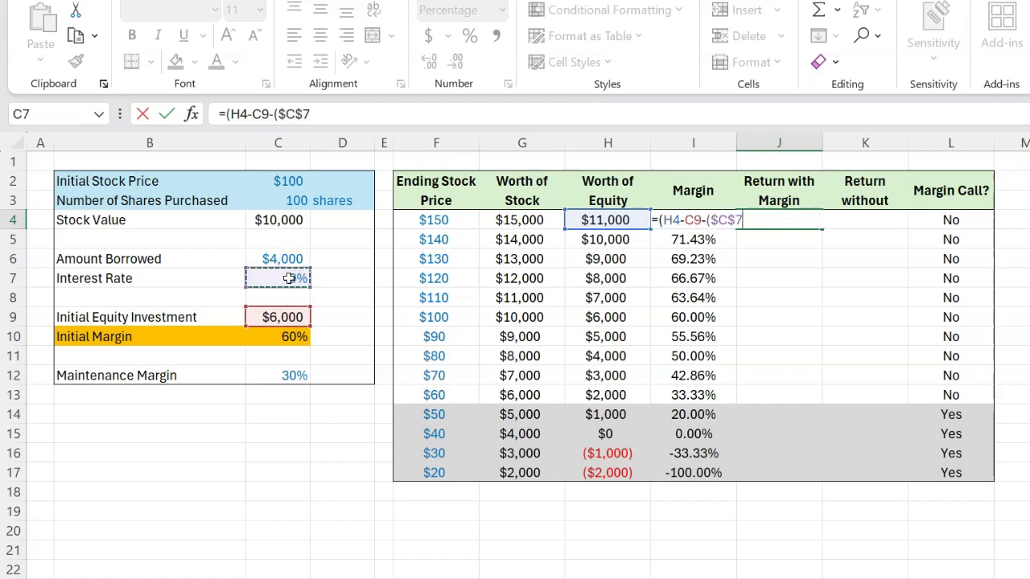
{"action": "type", "text": "*"}
{"action": "left_click", "coordinate": [283, 259]}
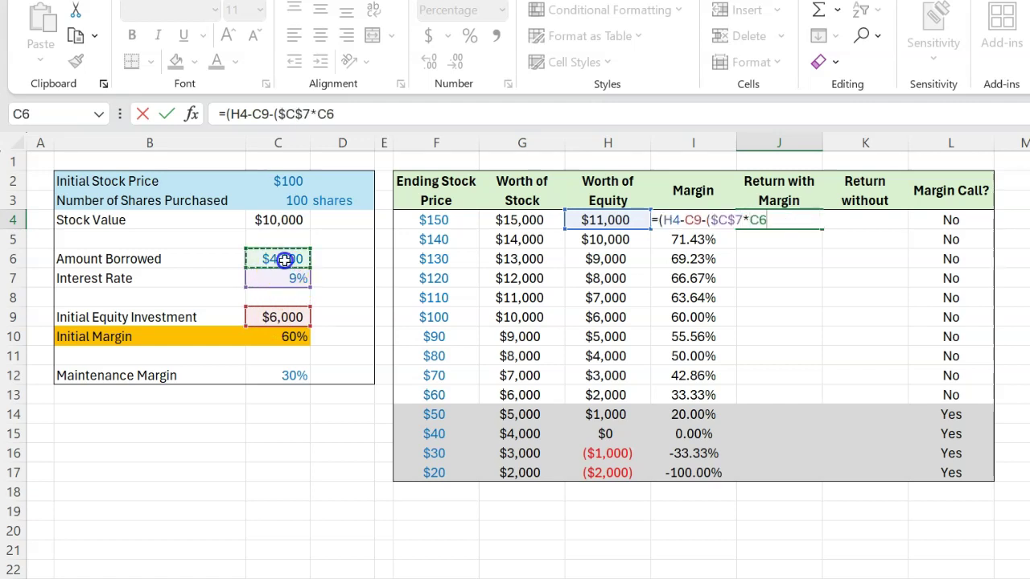
{"action": "key", "text": "F4"}
{"action": "type", "text": "))"}
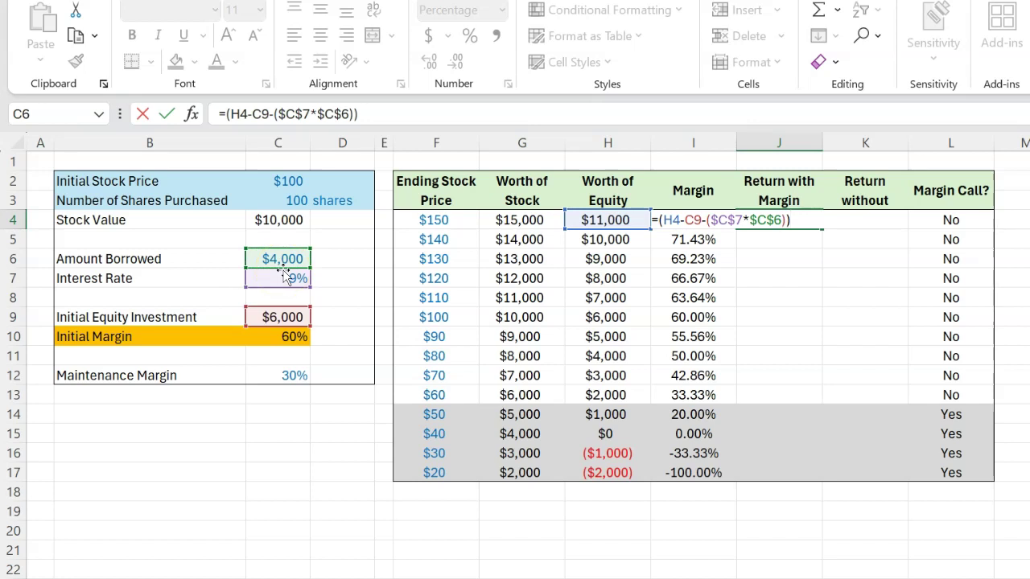
Step: Divide by $C$9 to complete a 77.33% return with margin at $150
{"action": "type", "text": "/"}
{"action": "left_click", "coordinate": [275, 318]}
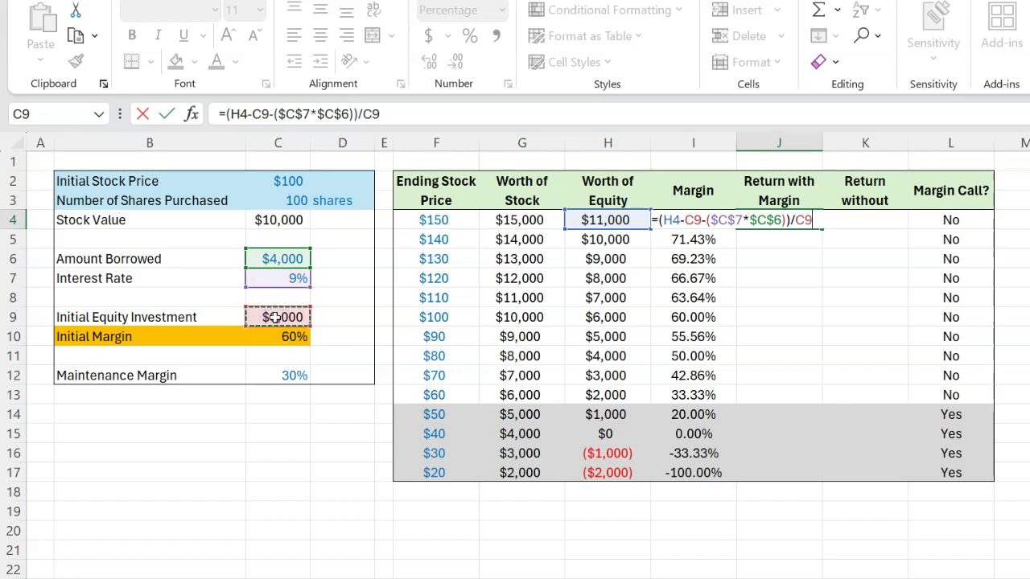
{"action": "key", "text": "F4"}
{"action": "key", "text": "Return"}
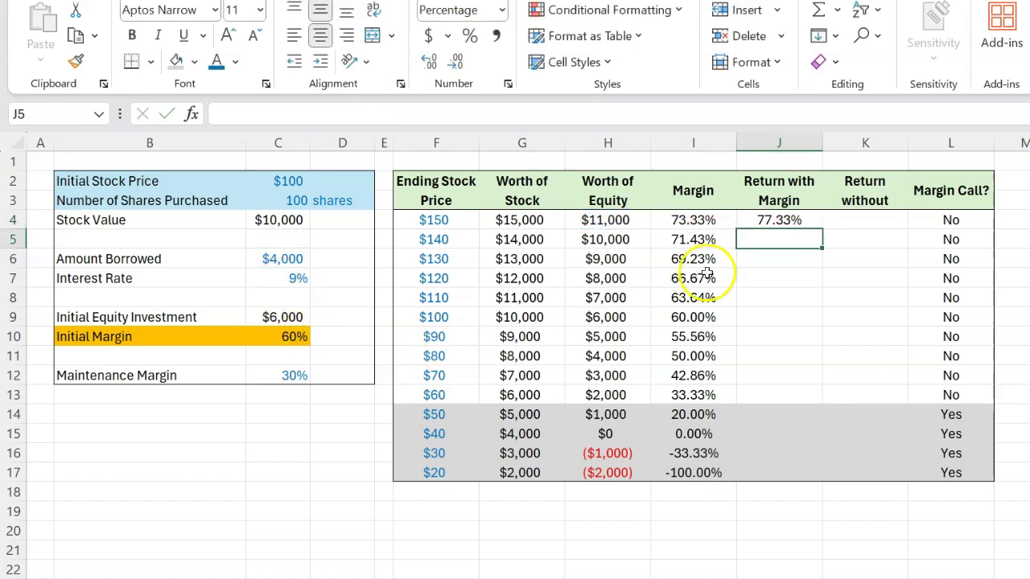
{"action": "left_click", "coordinate": [782, 220]}
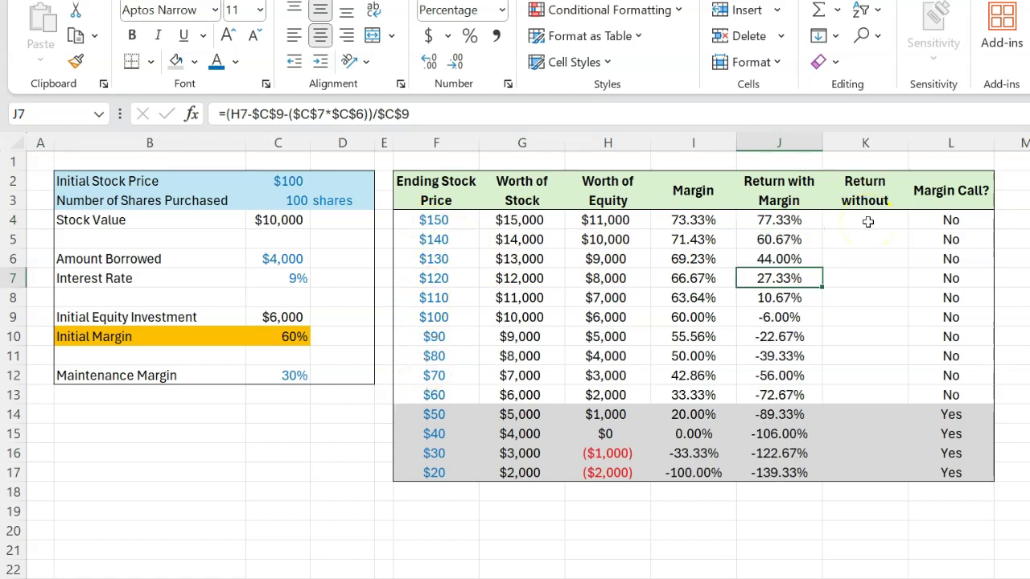
Step: Enter =(G4-$C$4)/$C$4 in K4, giving a 50.00% return without margin at $150
{"action": "left_click", "coordinate": [868, 221]}
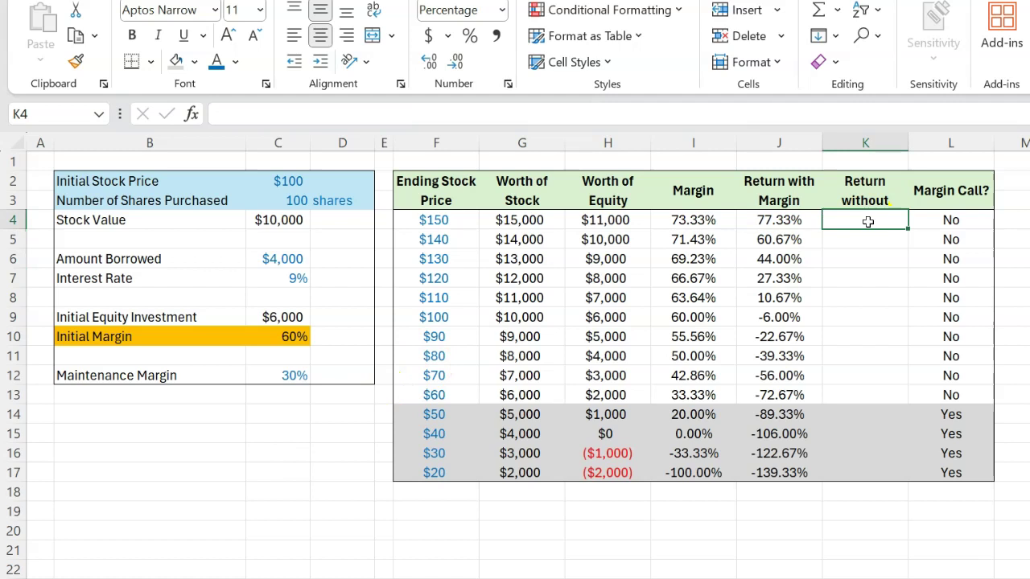
{"action": "double_click", "coordinate": [868, 221]}
{"action": "type", "text": "=("}
{"action": "left_click", "coordinate": [275, 223]}
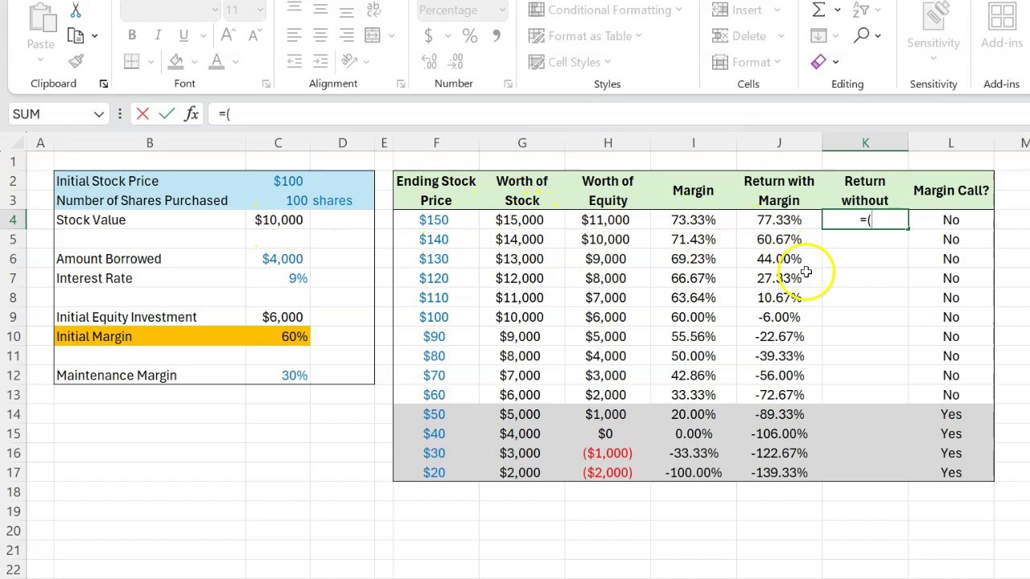
{"action": "left_click", "coordinate": [527, 226]}
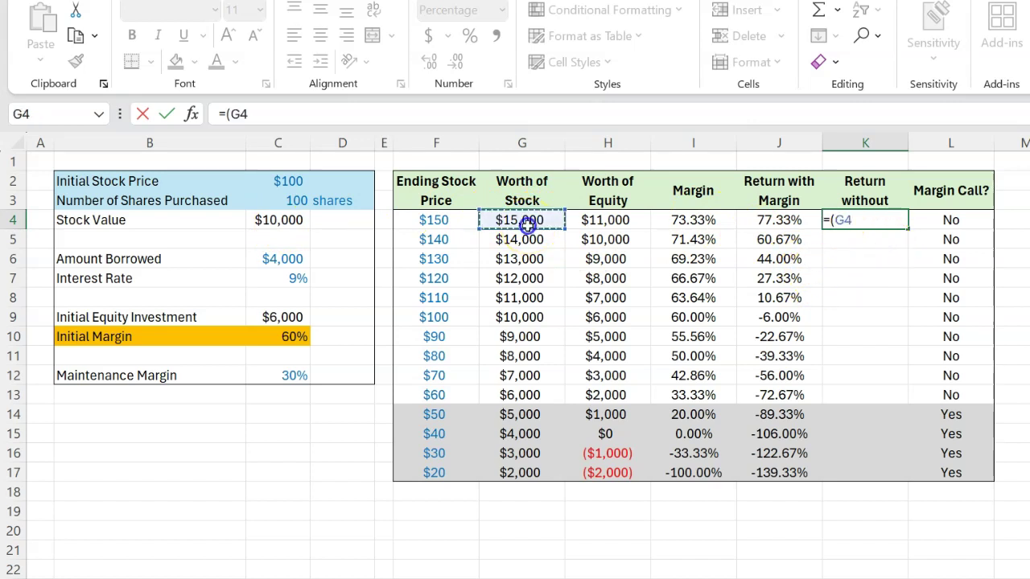
{"action": "type", "text": "-"}
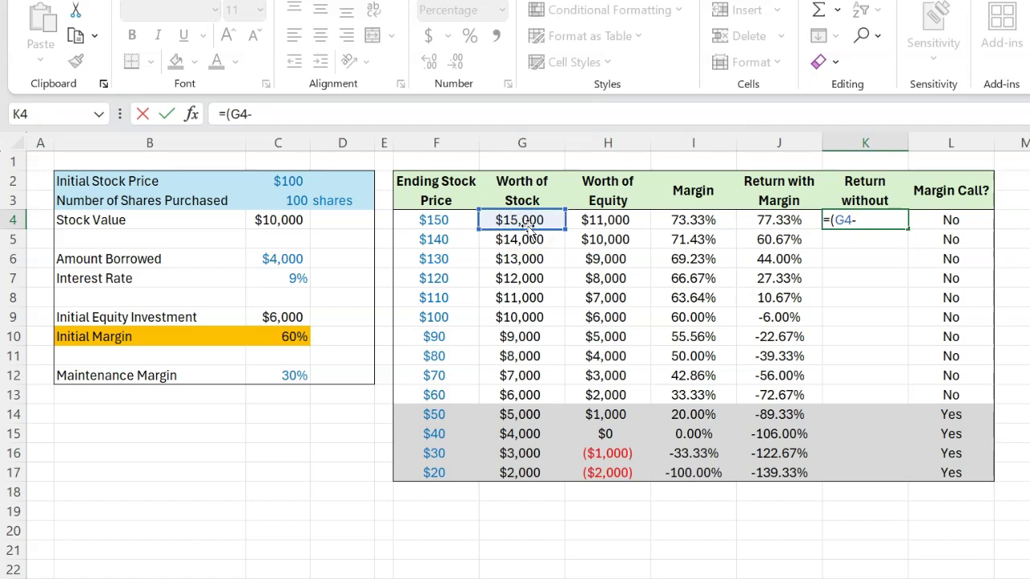
{"action": "left_click", "coordinate": [270, 222]}
{"action": "key", "text": "F4"}
{"action": "type", "text": ")/"}
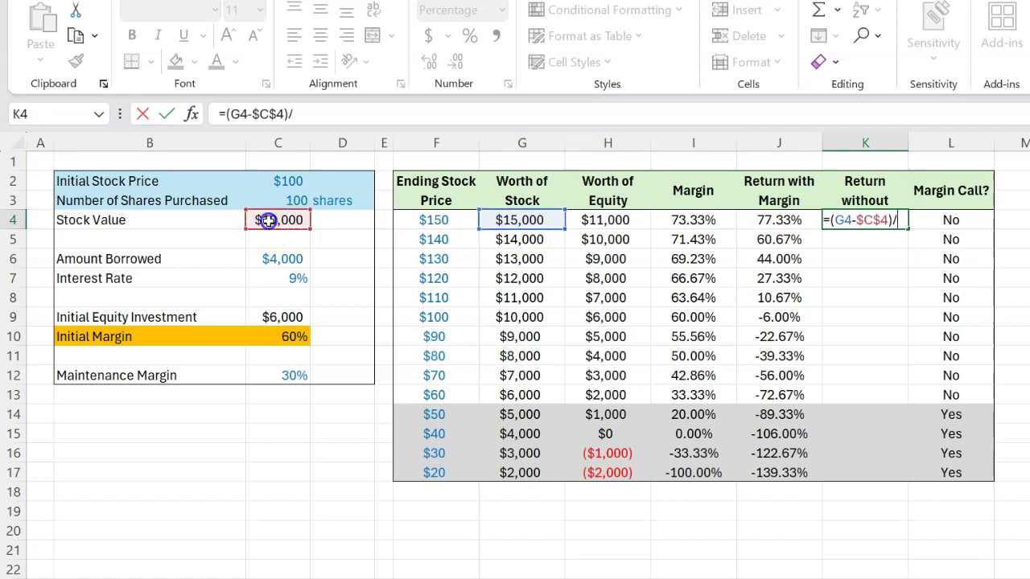
{"action": "left_click", "coordinate": [268, 220]}
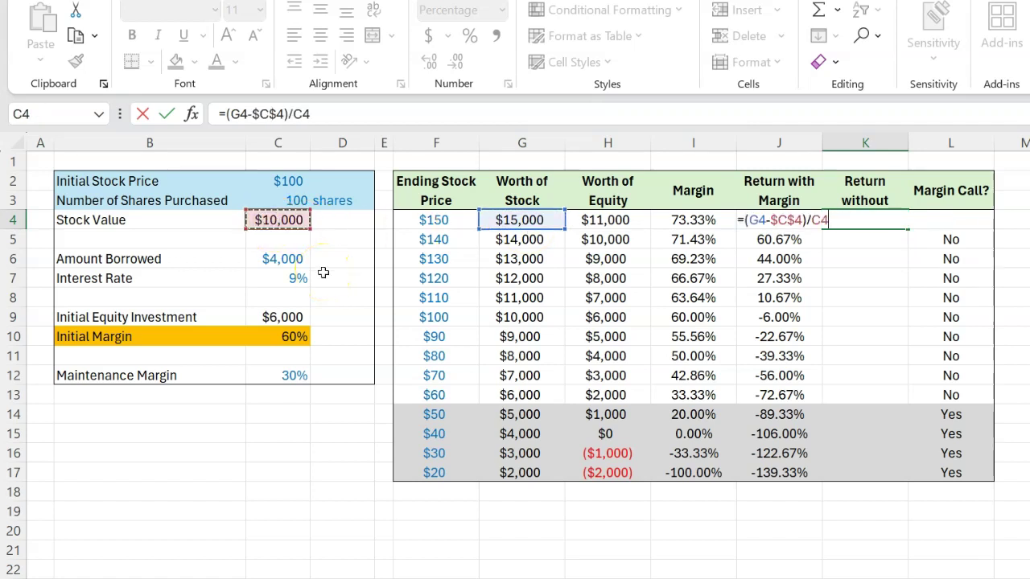
{"action": "key", "text": "F4"}
{"action": "key", "text": "Return"}
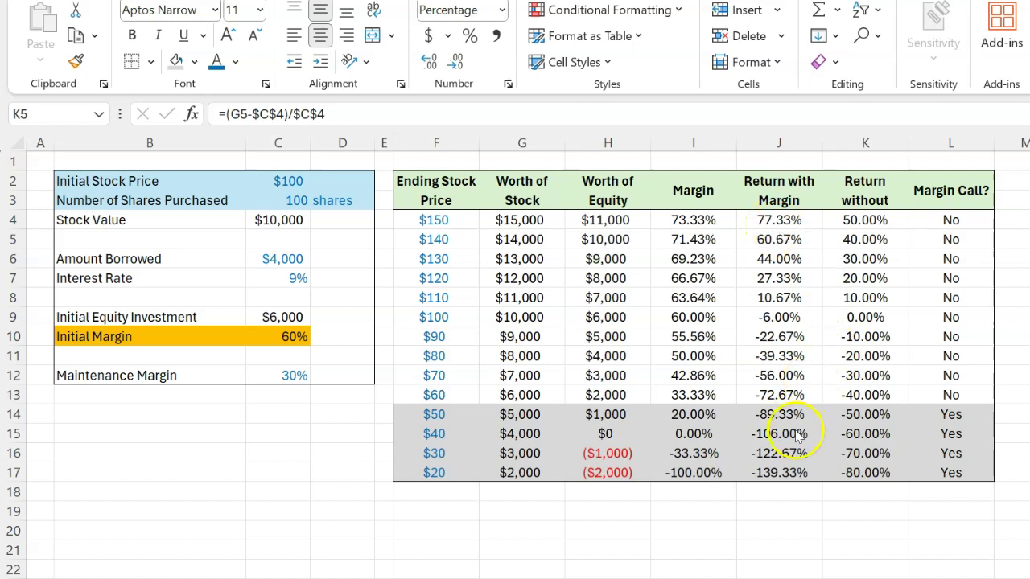
{"action": "left_click", "coordinate": [783, 376]}
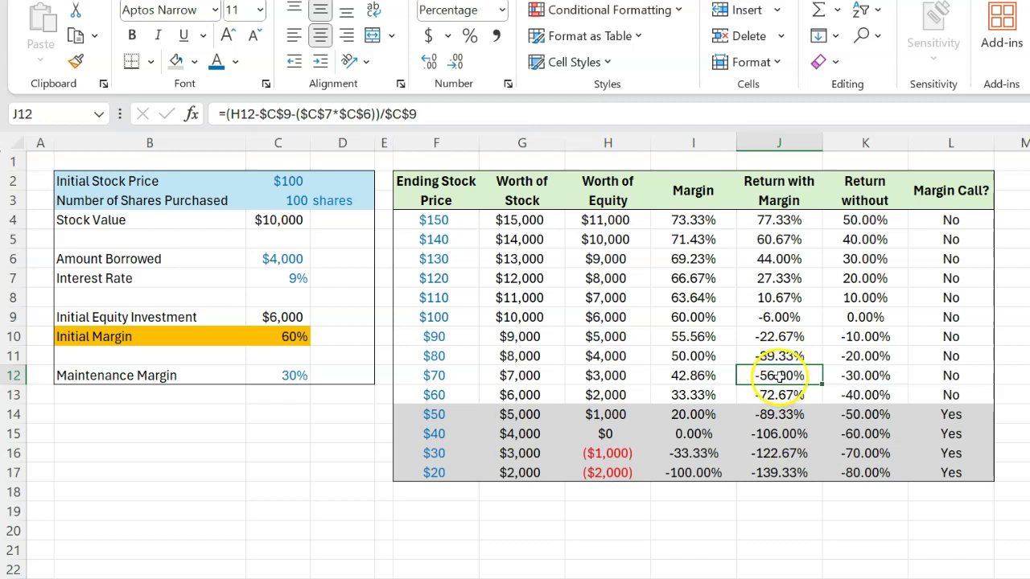
{"action": "left_click", "coordinate": [865, 376]}
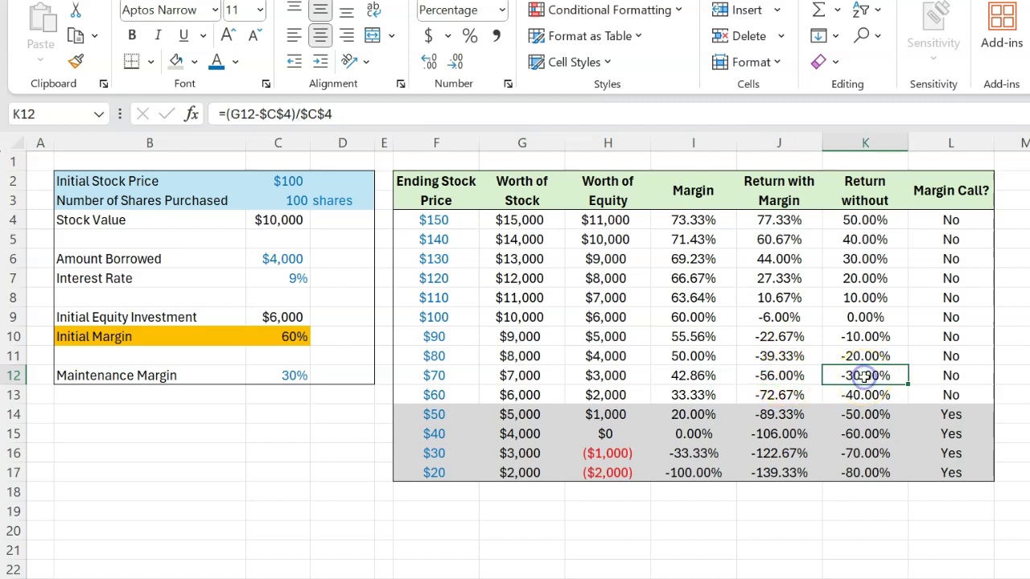